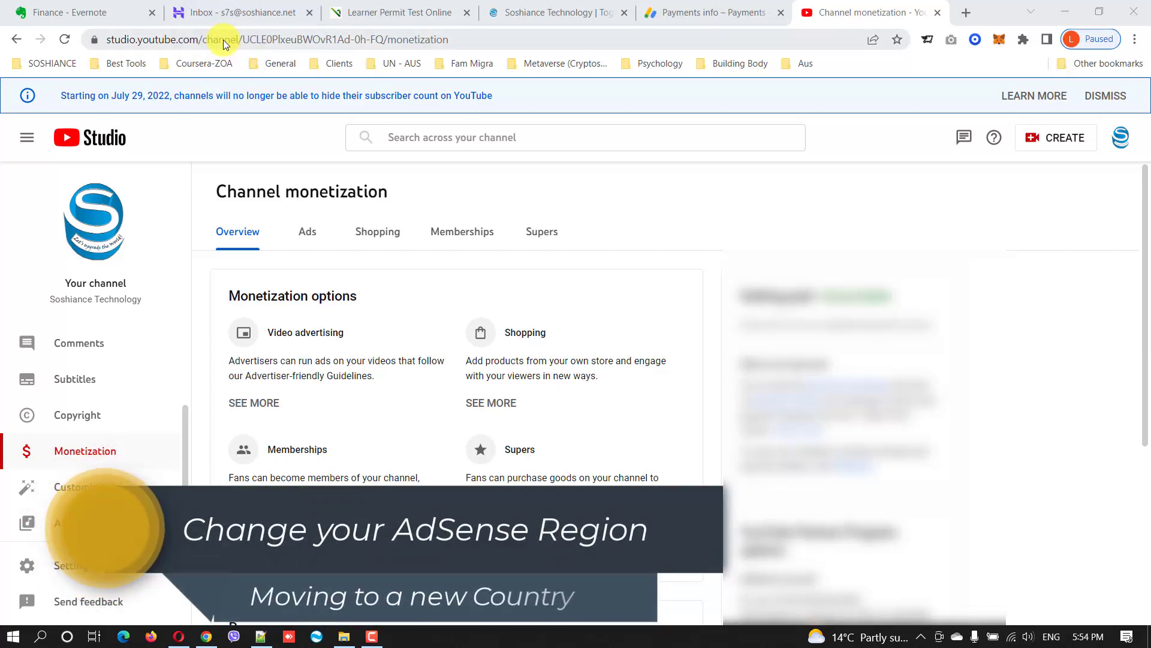
On AdSense Payments info, highlight the account's Sri Lanka country and its $53.66 earnings.
{"action": "left_click", "coordinate": [711, 13]}
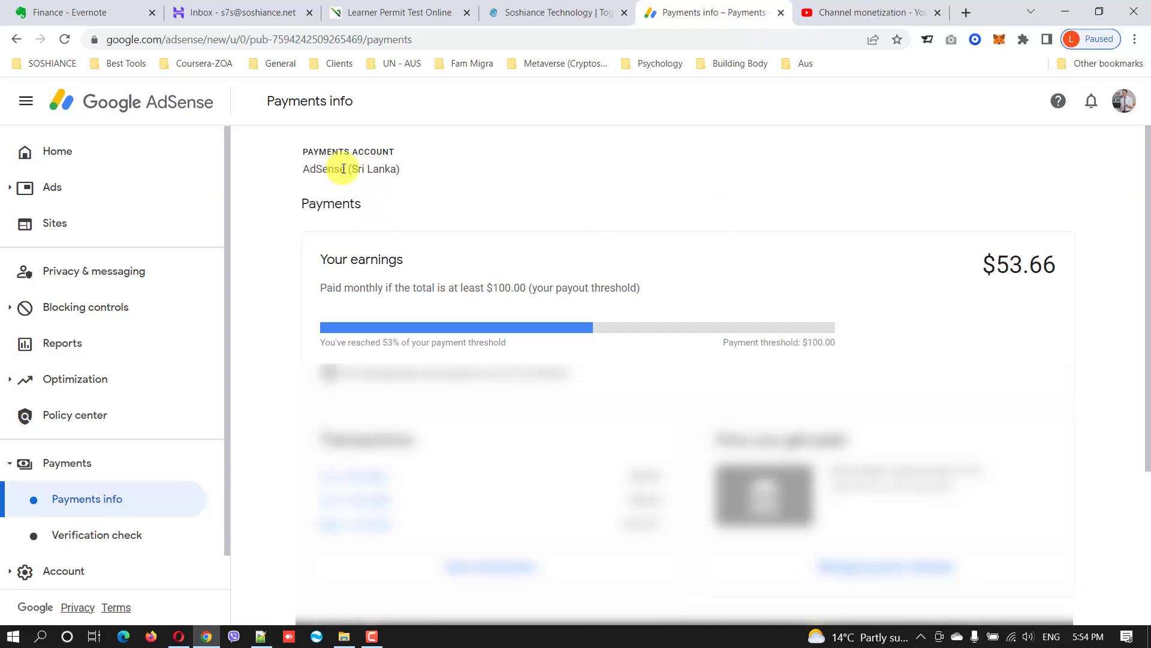
{"action": "left_click_drag", "start_coordinate": [349, 168], "coordinate": [437, 165]}
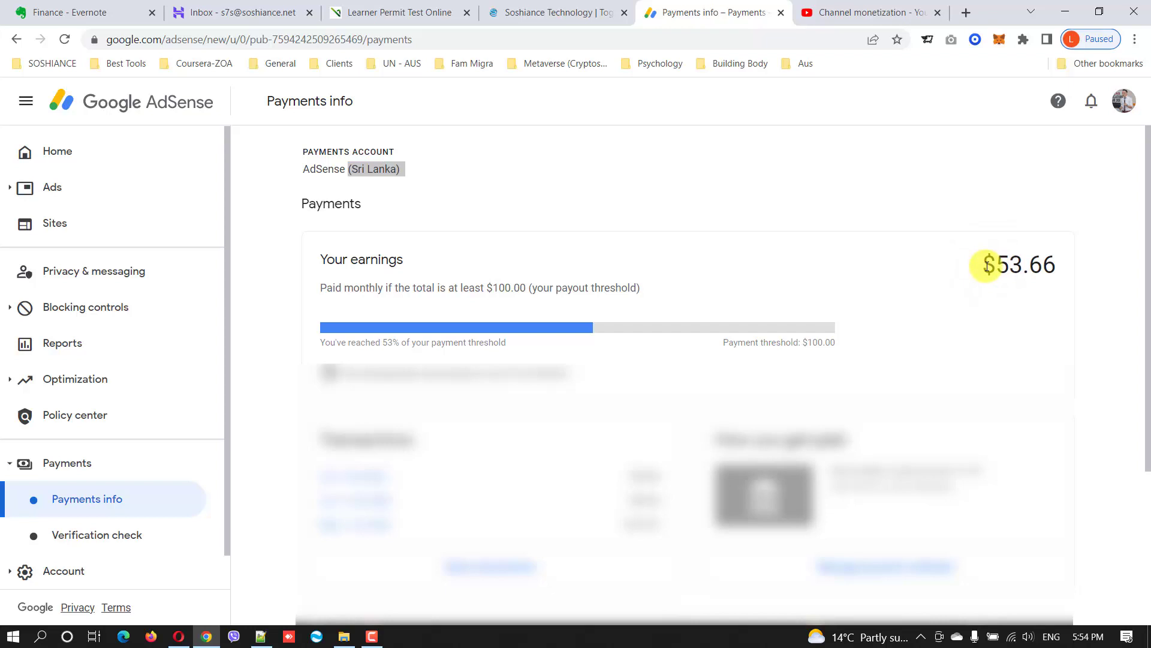
{"action": "left_click_drag", "start_coordinate": [988, 264], "coordinate": [1058, 268]}
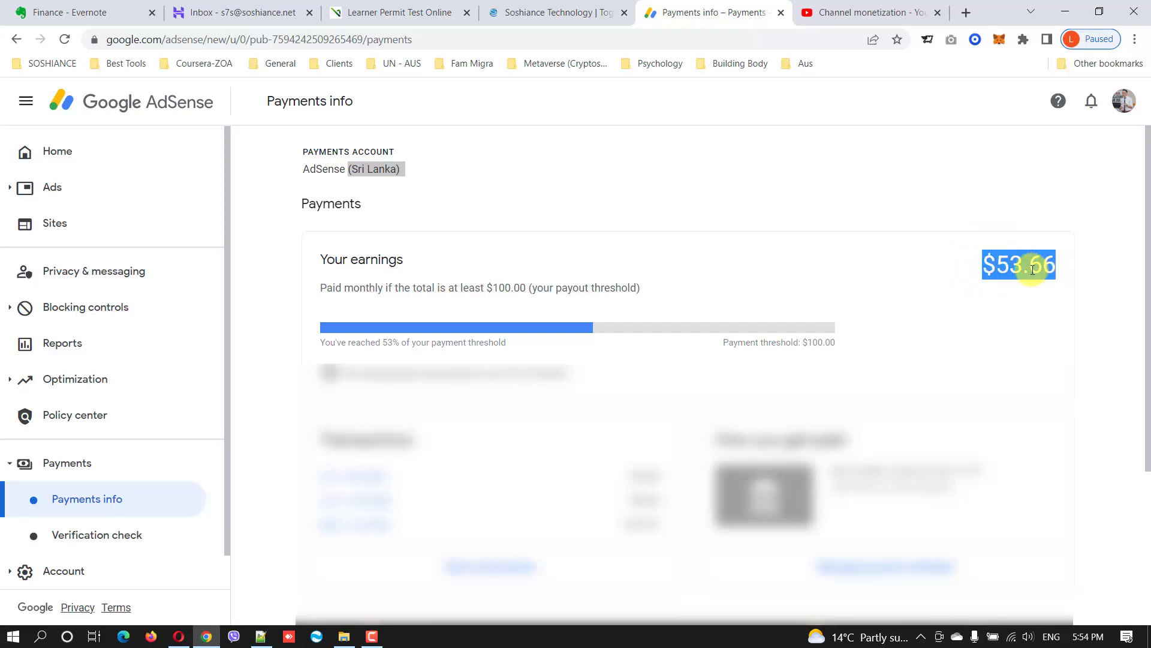
{"action": "left_click", "coordinate": [1031, 266]}
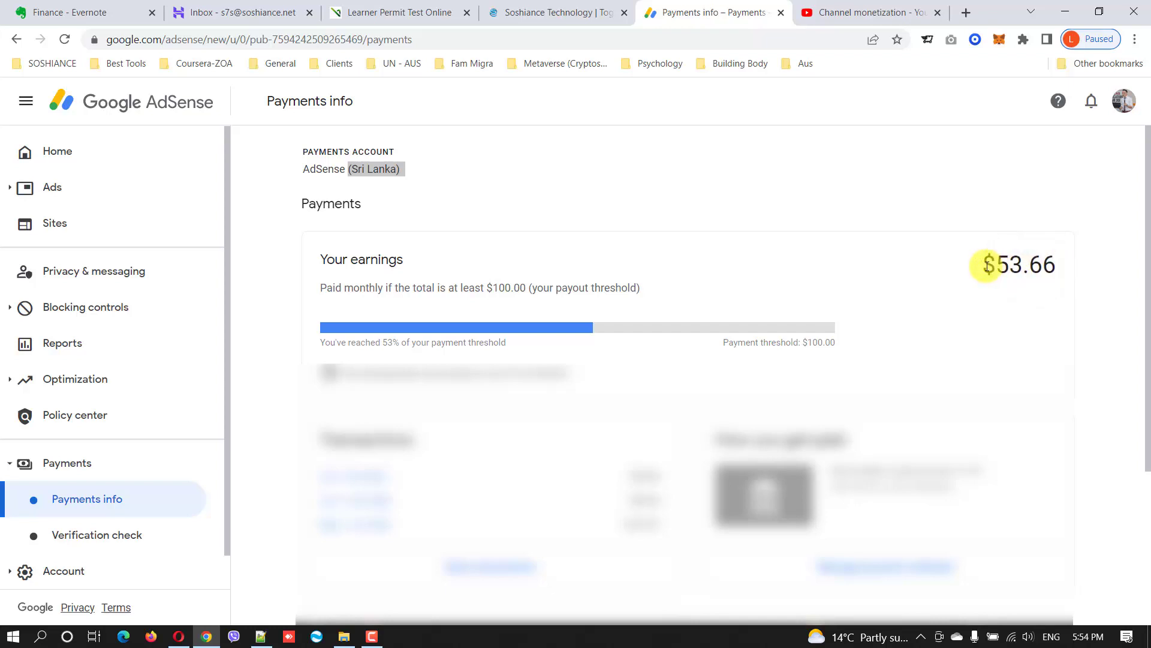
{"action": "left_click_drag", "start_coordinate": [988, 264], "coordinate": [1055, 266]}
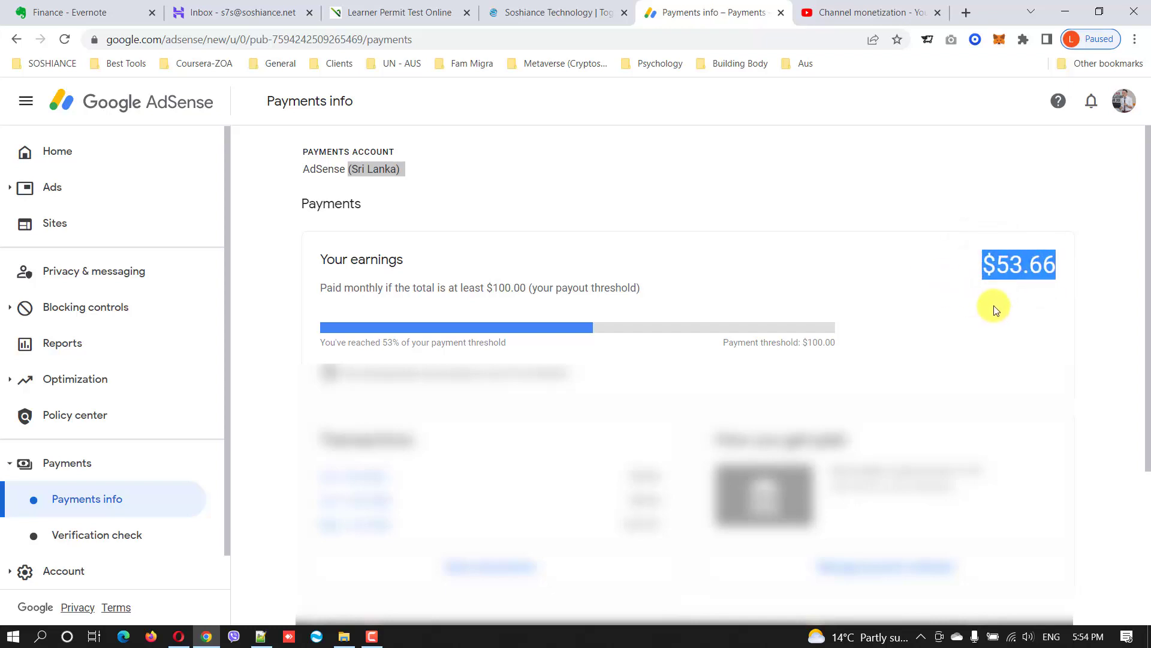
{"action": "left_click", "coordinate": [1054, 289]}
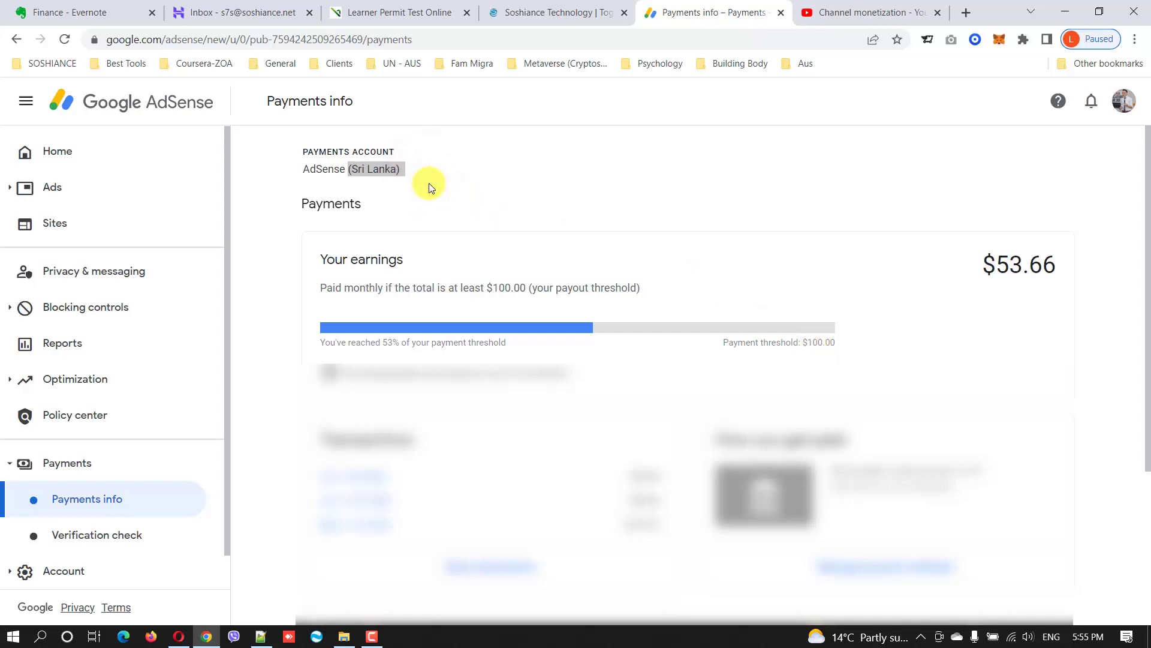
{"action": "left_click", "coordinate": [987, 269]}
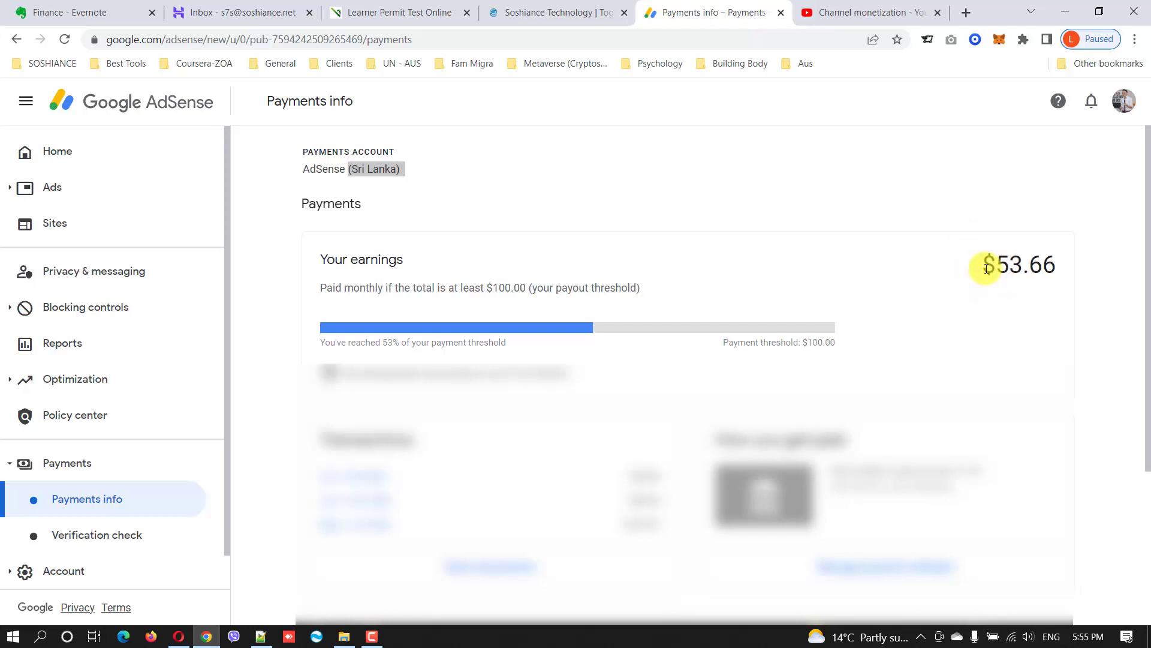
{"action": "left_click_drag", "start_coordinate": [986, 269], "coordinate": [1116, 279]}
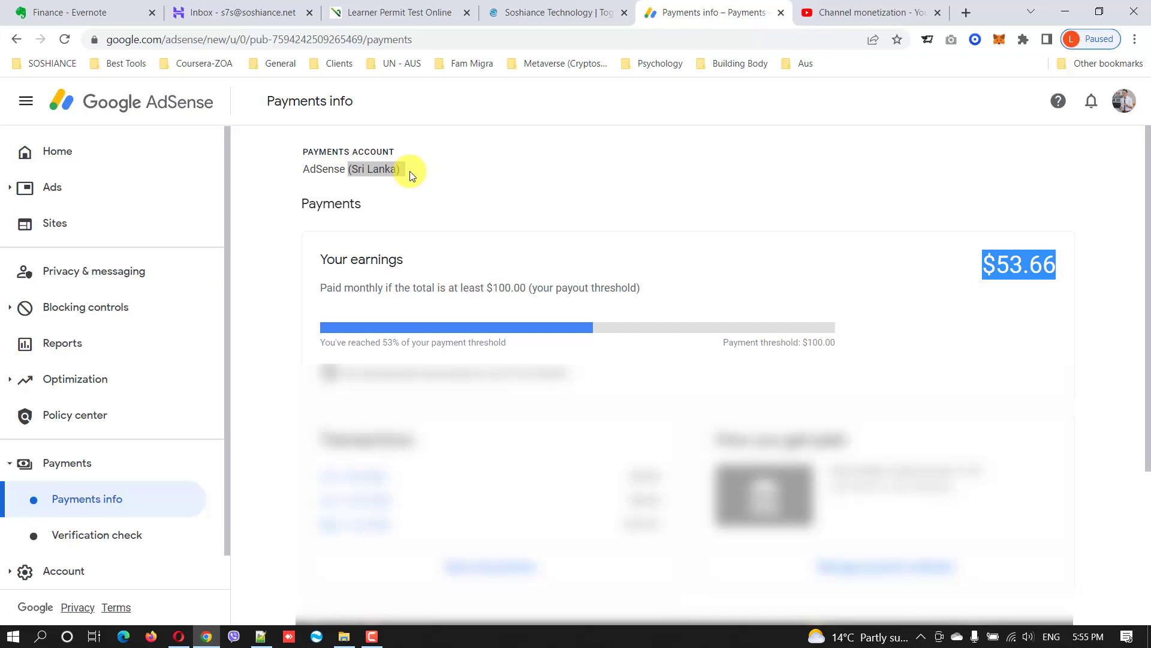
Back on Channel monetization, review the linked AdSense account details and choose CHANGE for it.
{"action": "left_click", "coordinate": [872, 12]}
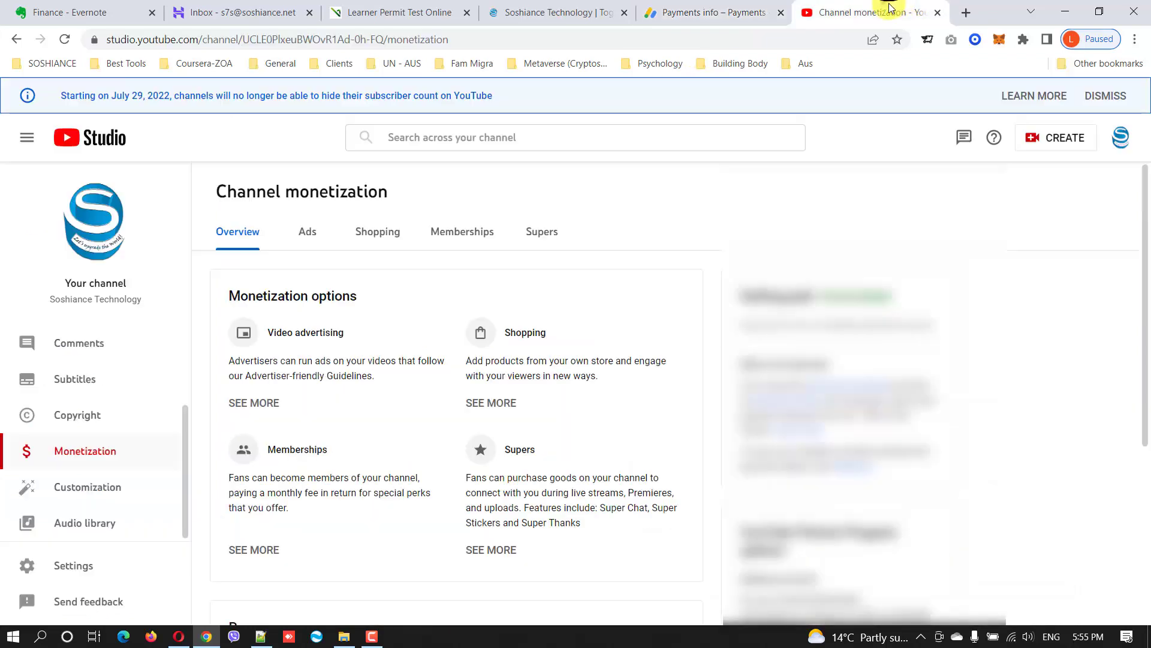
{"action": "scroll", "coordinate": [1145, 334], "scroll_direction": "down", "scroll_amount": 2}
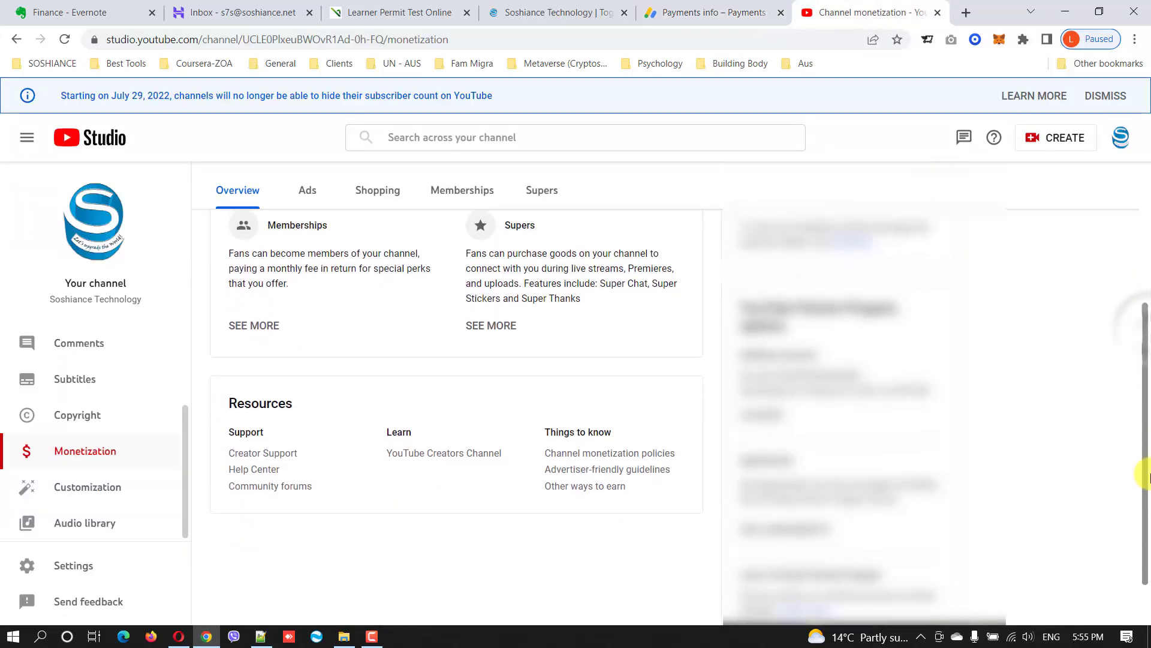
{"action": "scroll", "coordinate": [1145, 243], "scroll_direction": "up", "scroll_amount": 2}
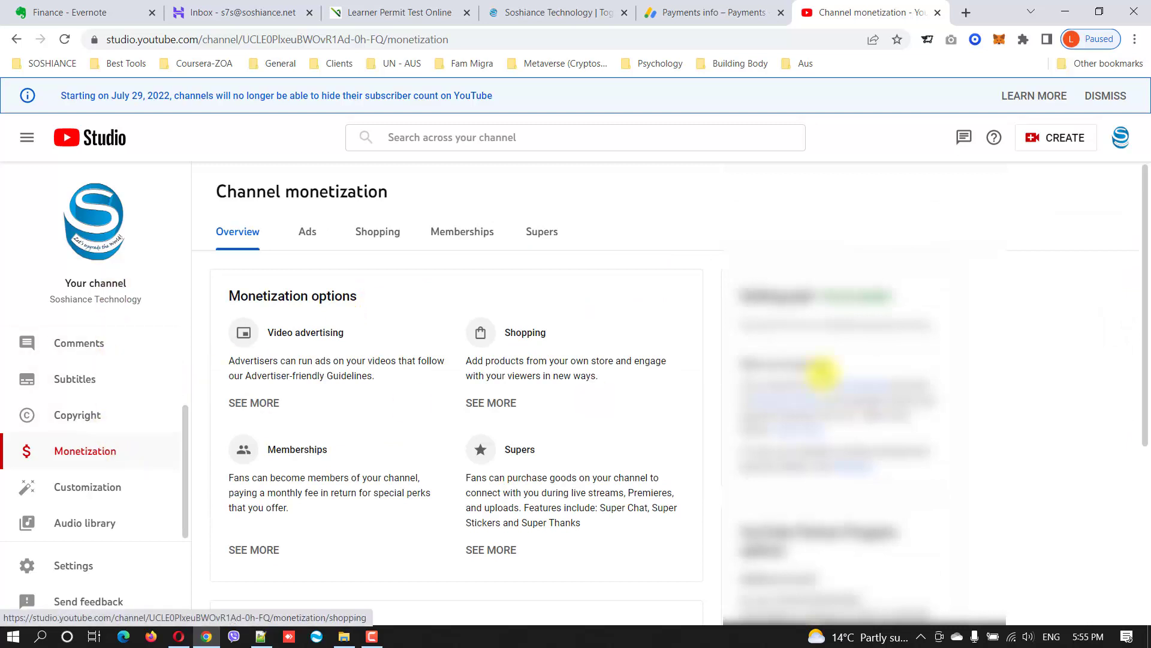
{"action": "left_click_drag", "start_coordinate": [1146, 273], "coordinate": [1138, 452]}
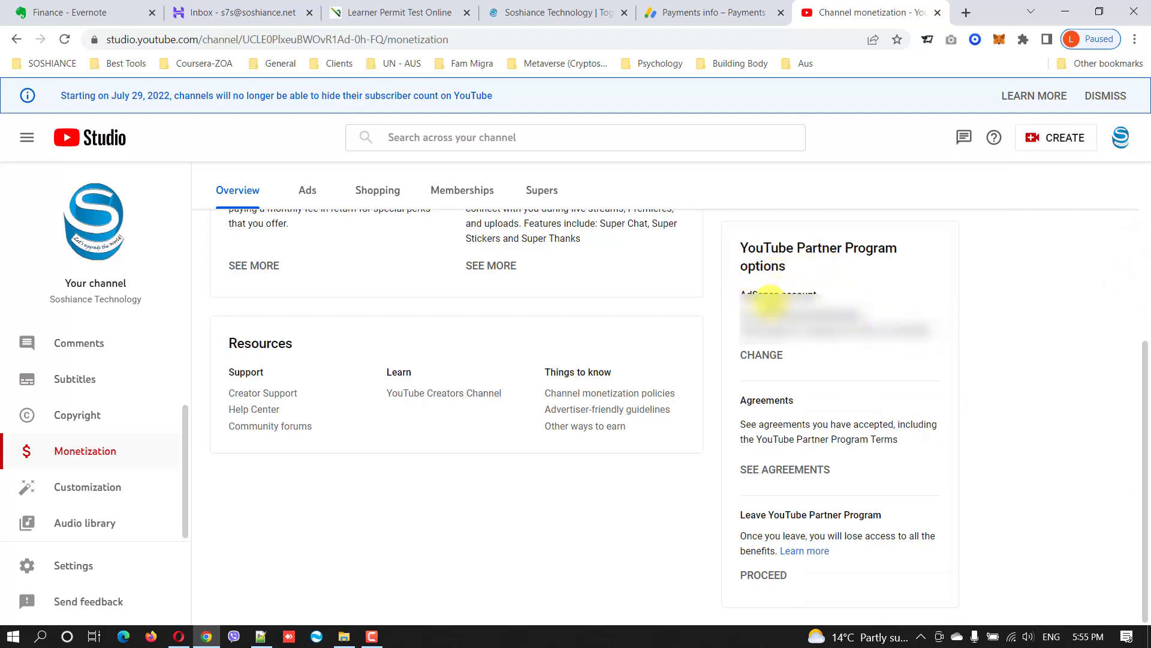
{"action": "left_click_drag", "start_coordinate": [744, 298], "coordinate": [840, 354]}
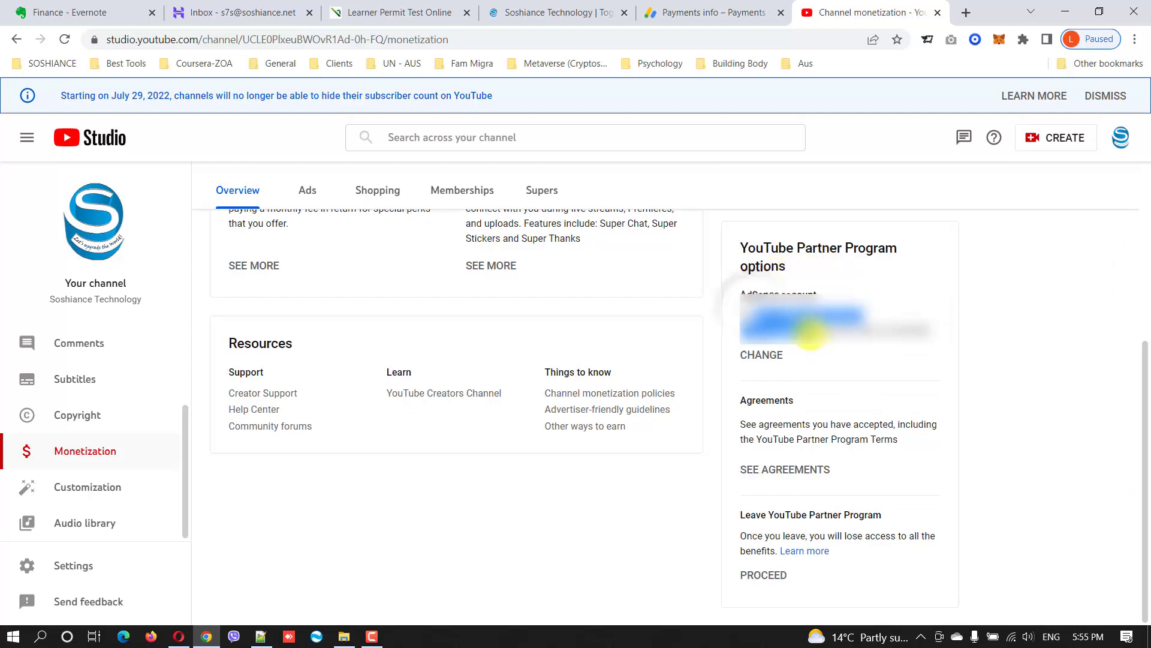
{"action": "left_click", "coordinate": [840, 353]}
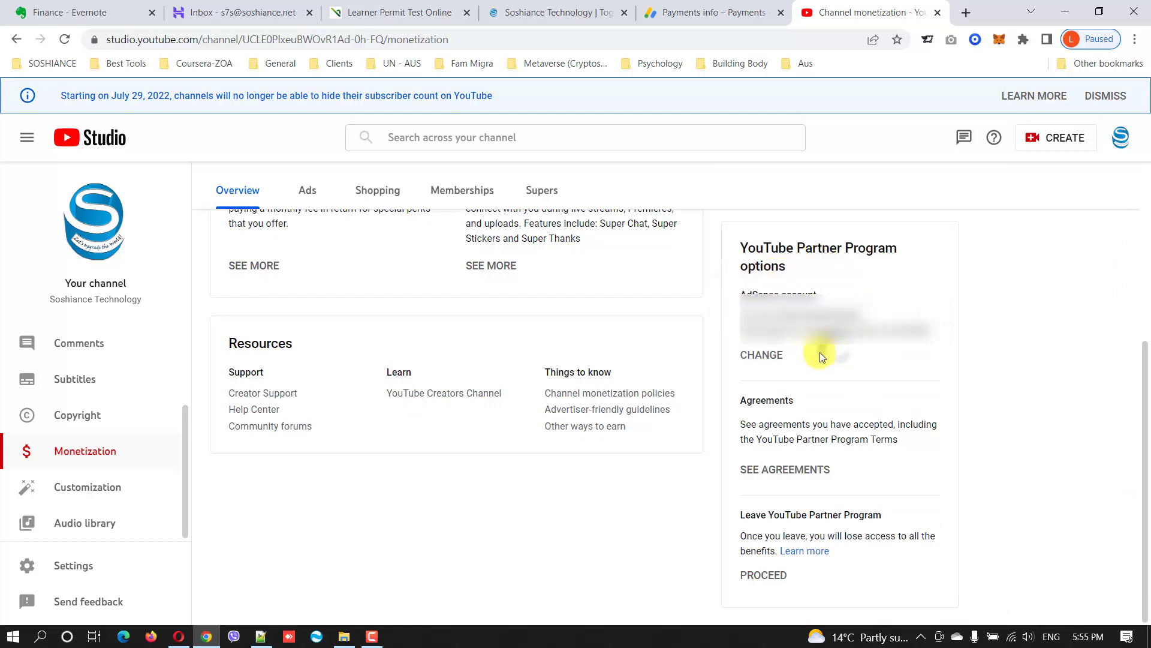
{"action": "left_click", "coordinate": [761, 357]}
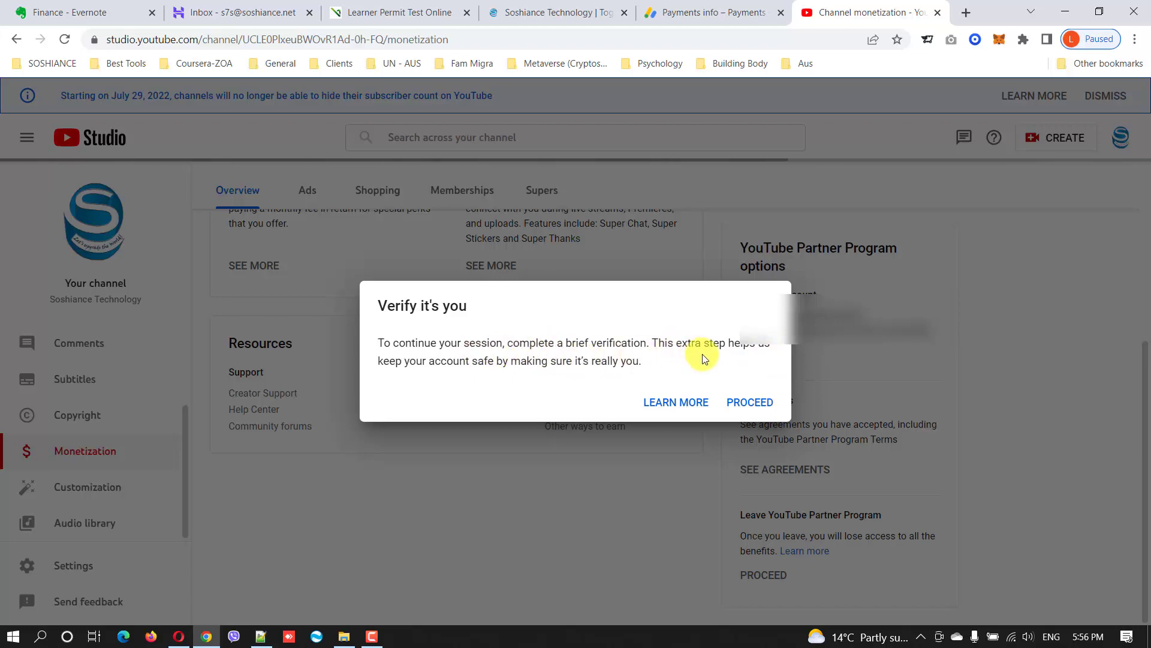
Proceed with verification and submit the Google account password to confirm identity.
{"action": "left_click", "coordinate": [750, 403]}
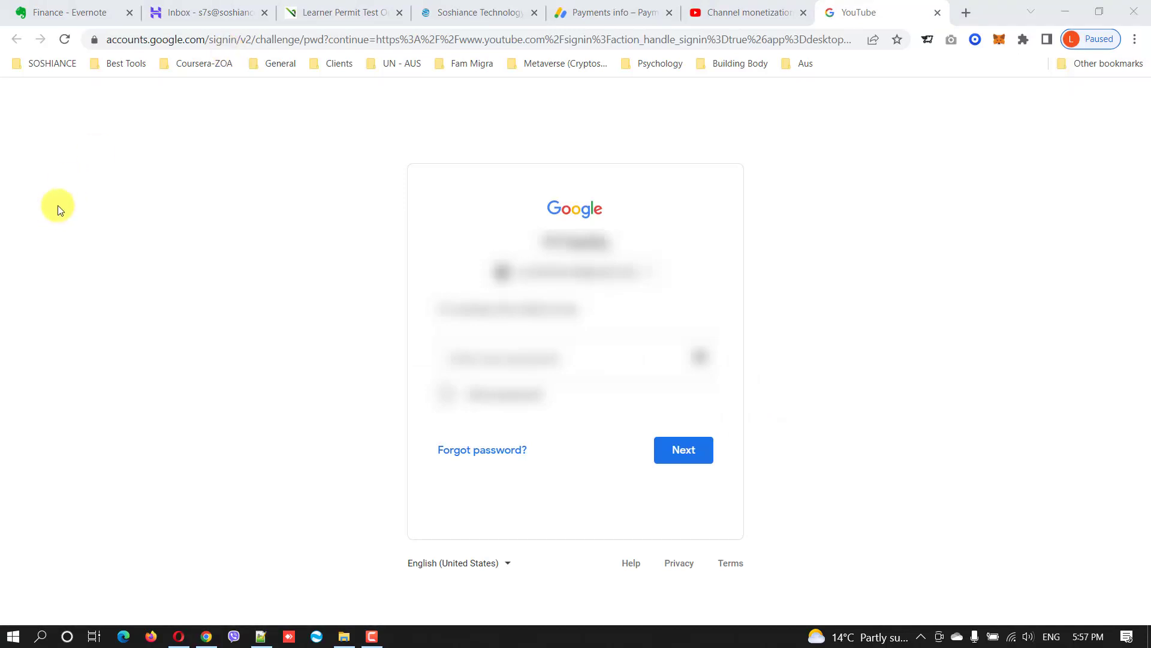
{"action": "left_click", "coordinate": [520, 356]}
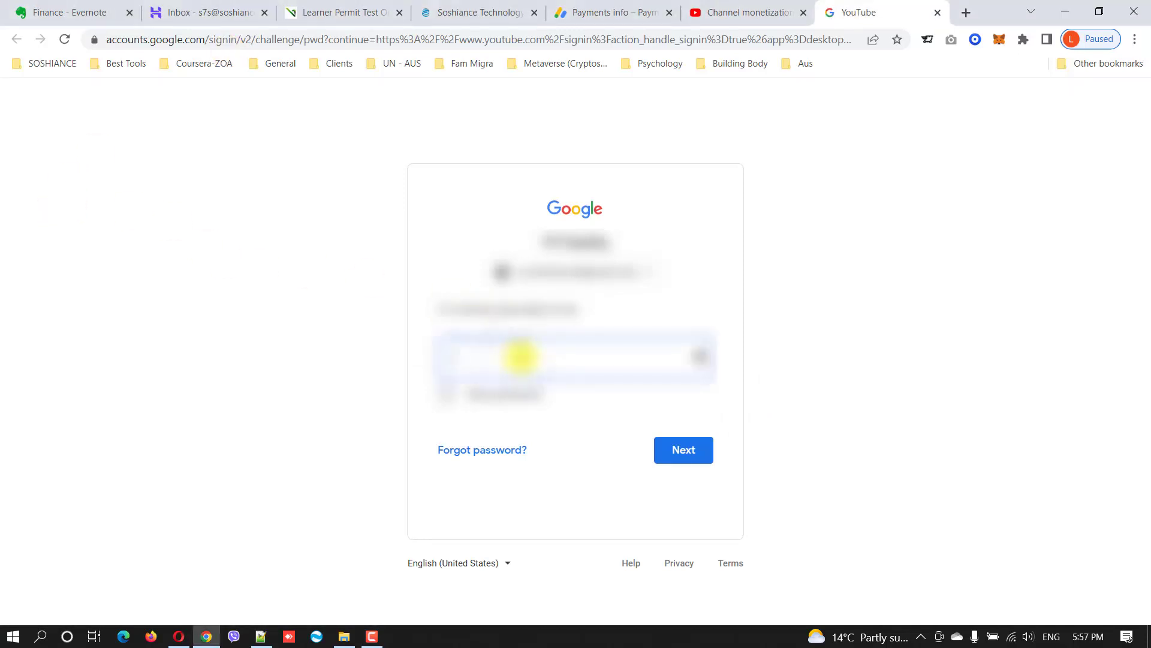
{"action": "key", "text": "Return"}
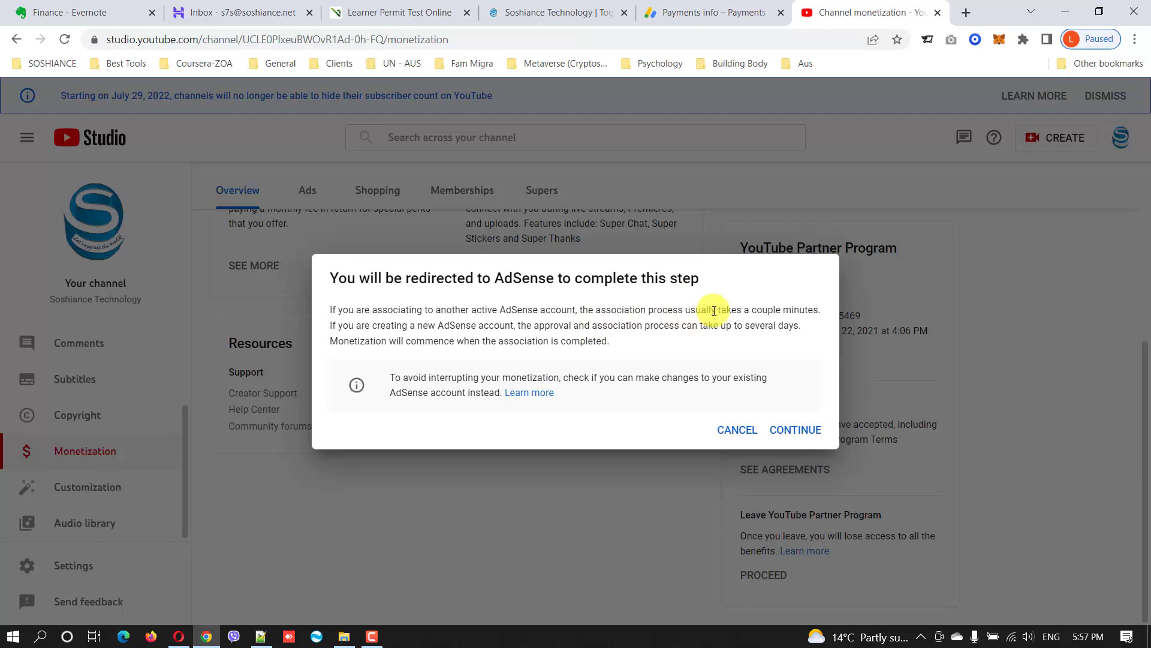
Accept the 'You will be redirected to AdSense' notice to continue to AdSense for YouTube.
{"action": "left_click", "coordinate": [795, 431]}
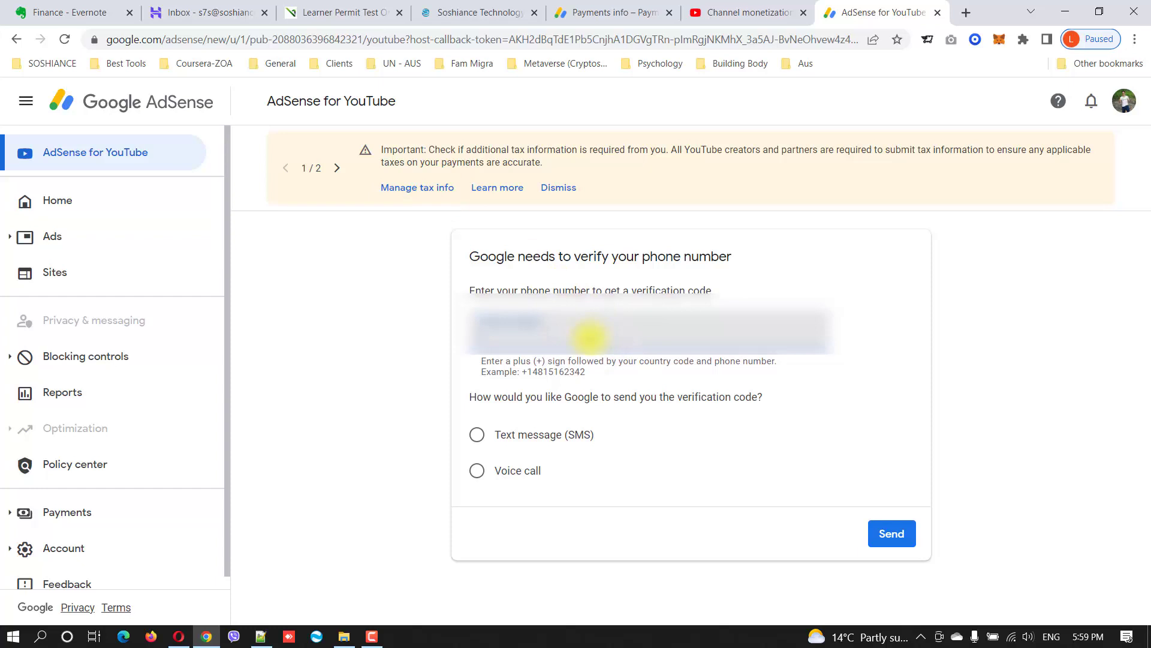
Enter the phone number, request the code by text message, and submit the received verification code.
{"action": "type", "text": "+61"}
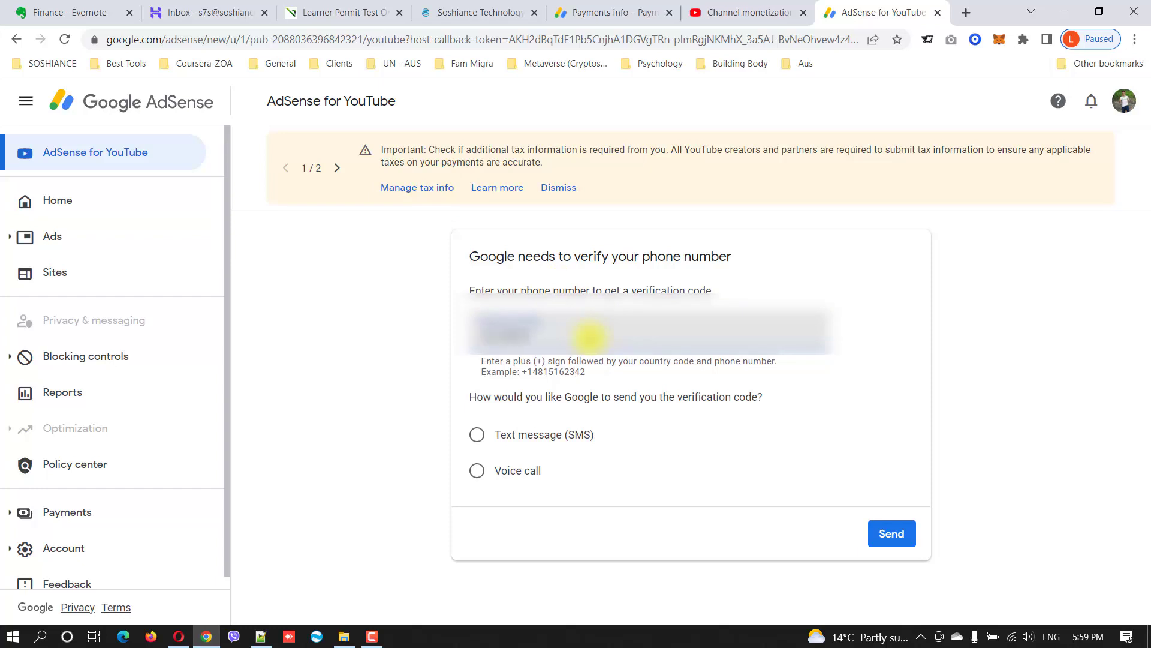
{"action": "type", "text": "4"}
{"action": "left_click", "coordinate": [554, 434]}
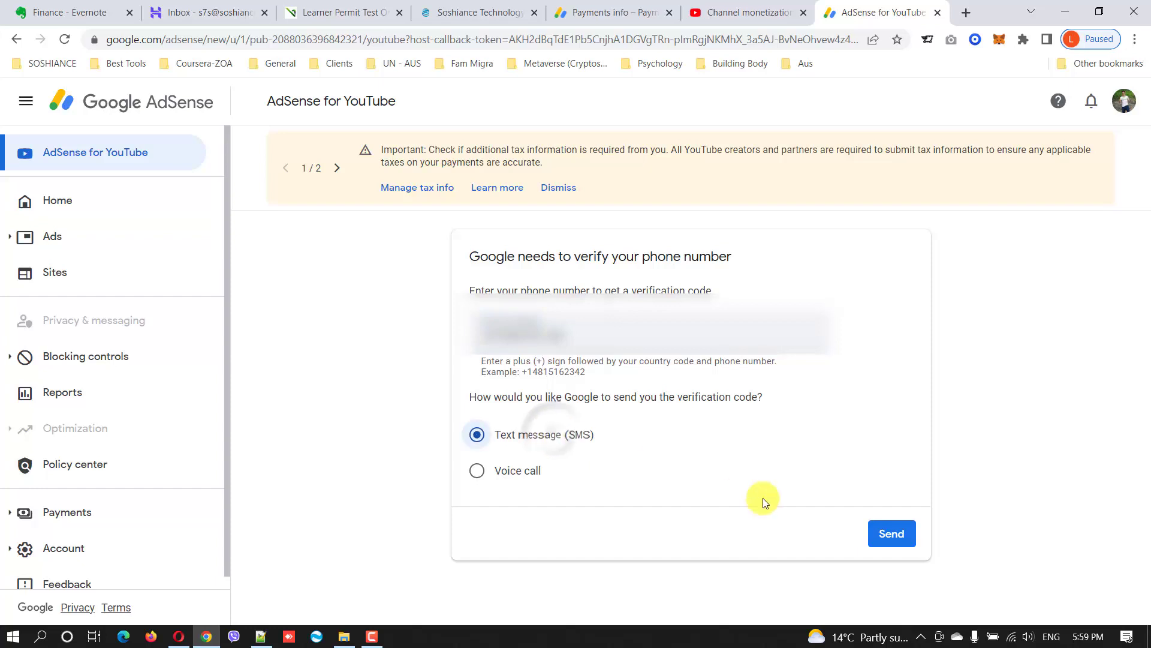
{"action": "left_click", "coordinate": [898, 533]}
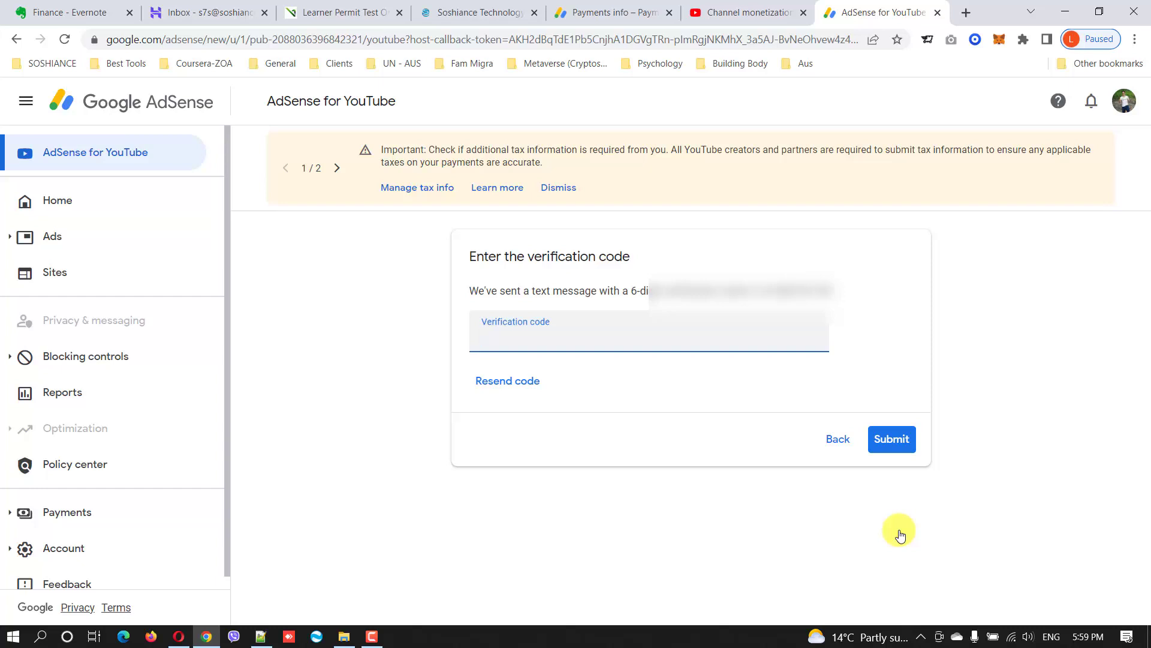
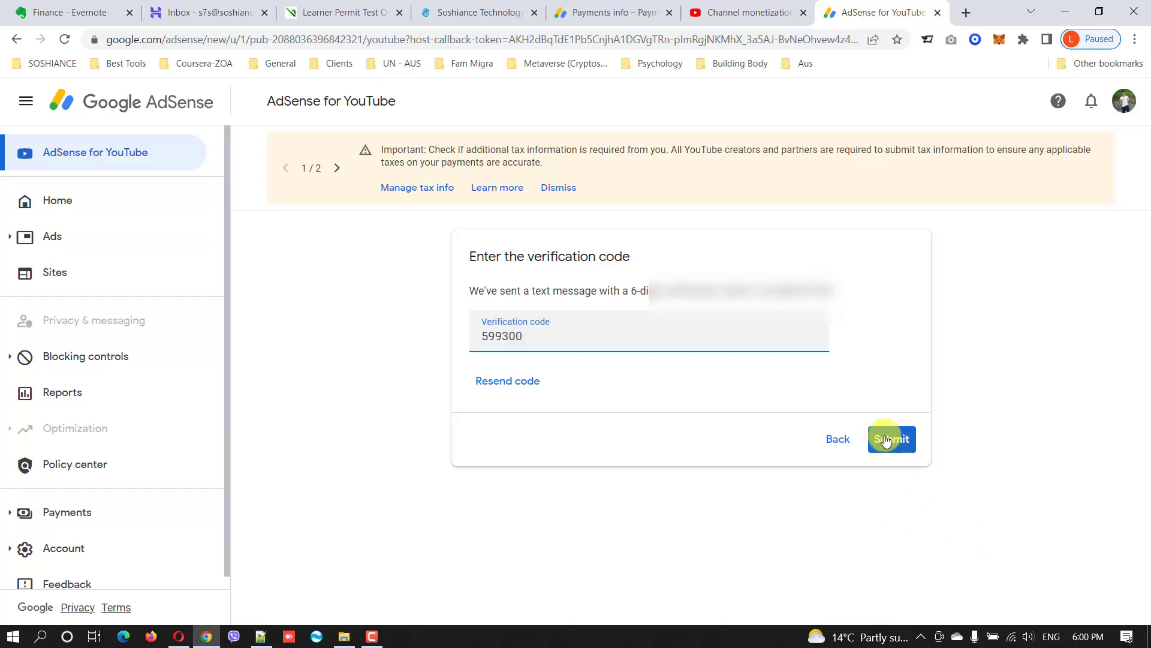
{"action": "left_click", "coordinate": [889, 439]}
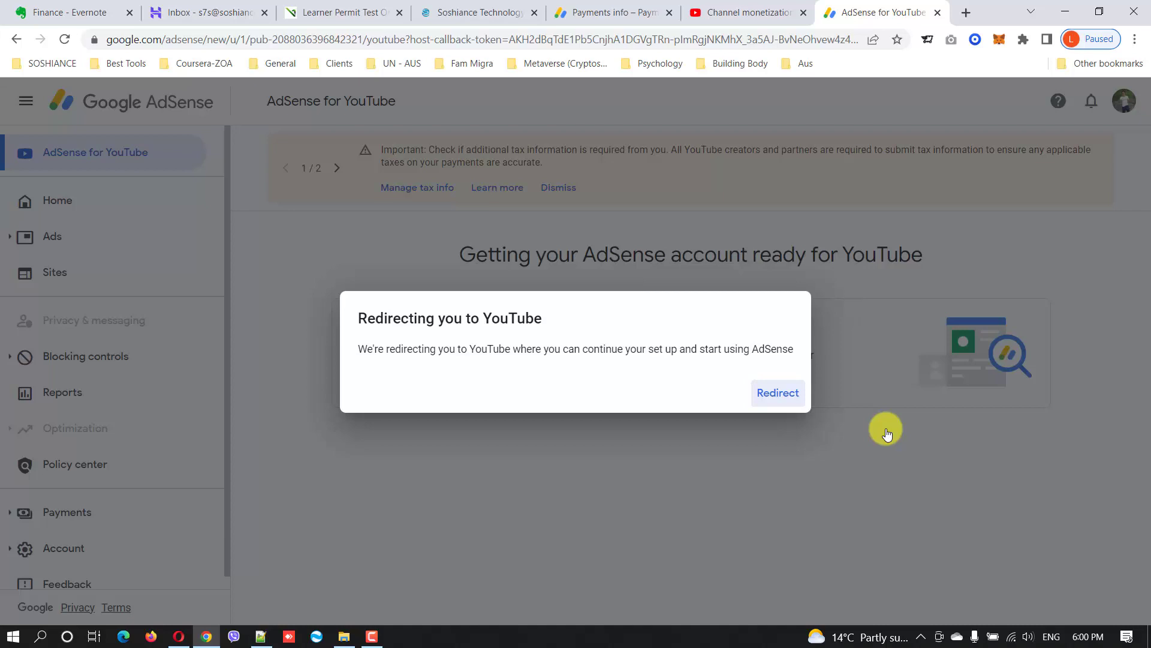
Redirect back to YouTube and scroll through the Channel monetization Overview and Resources sections.
{"action": "left_click", "coordinate": [778, 394]}
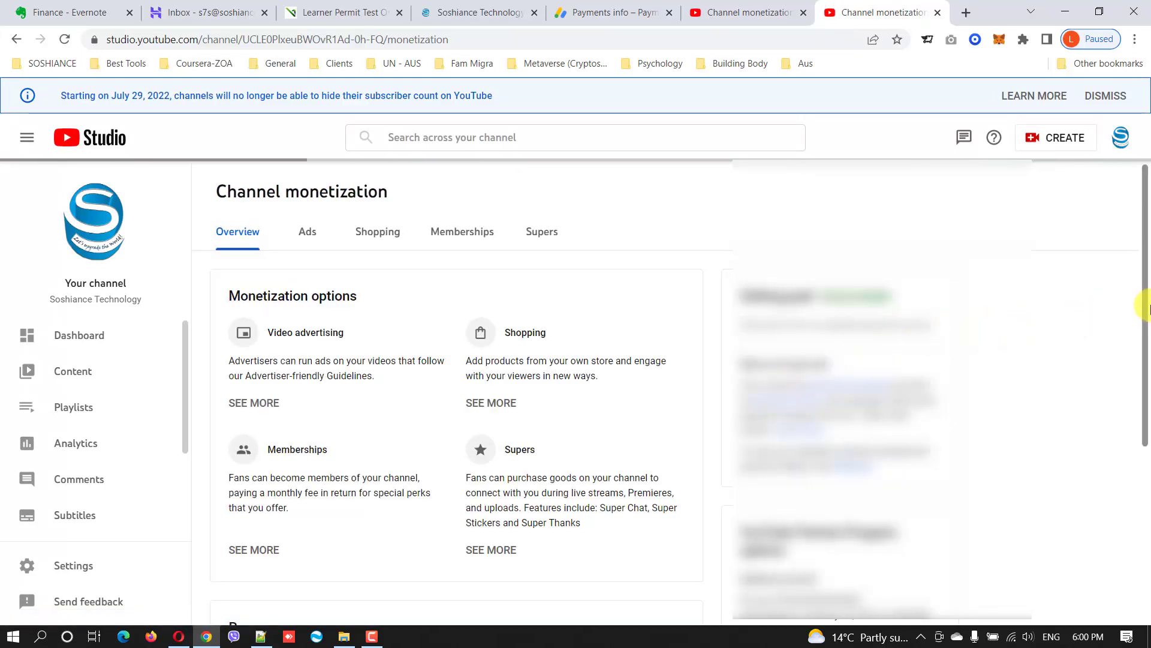
{"action": "scroll", "coordinate": [1142, 333], "scroll_direction": "down", "scroll_amount": 1}
{"action": "scroll", "coordinate": [1142, 333], "scroll_direction": "down", "scroll_amount": 3}
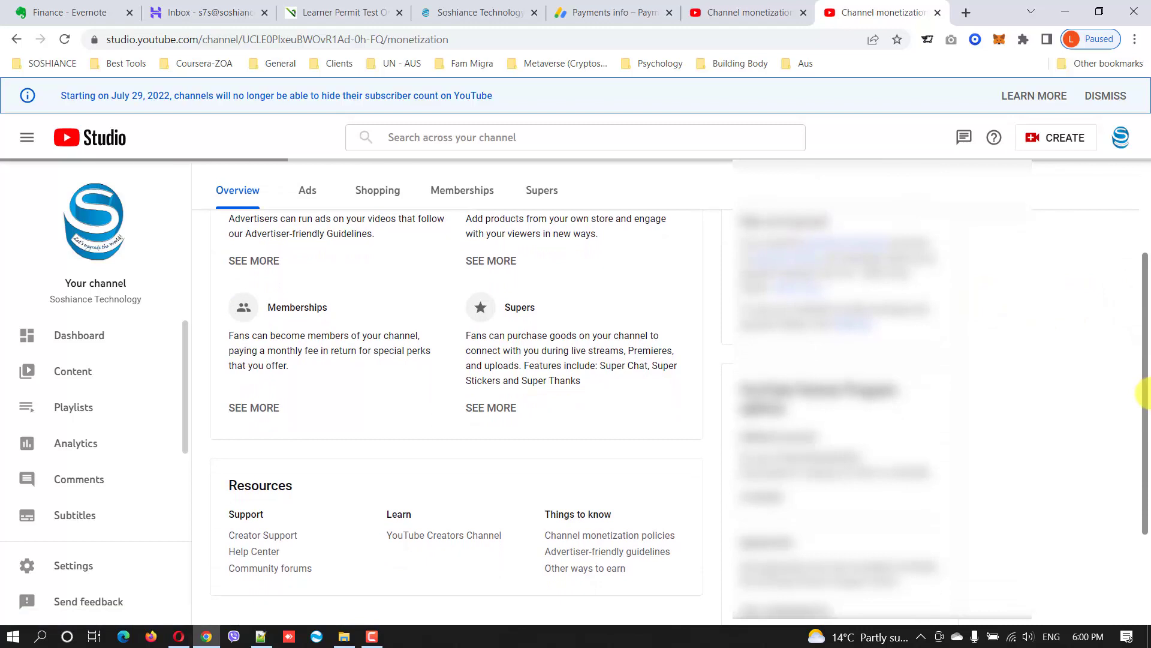
{"action": "scroll", "coordinate": [1139, 456], "scroll_direction": "down", "scroll_amount": 2}
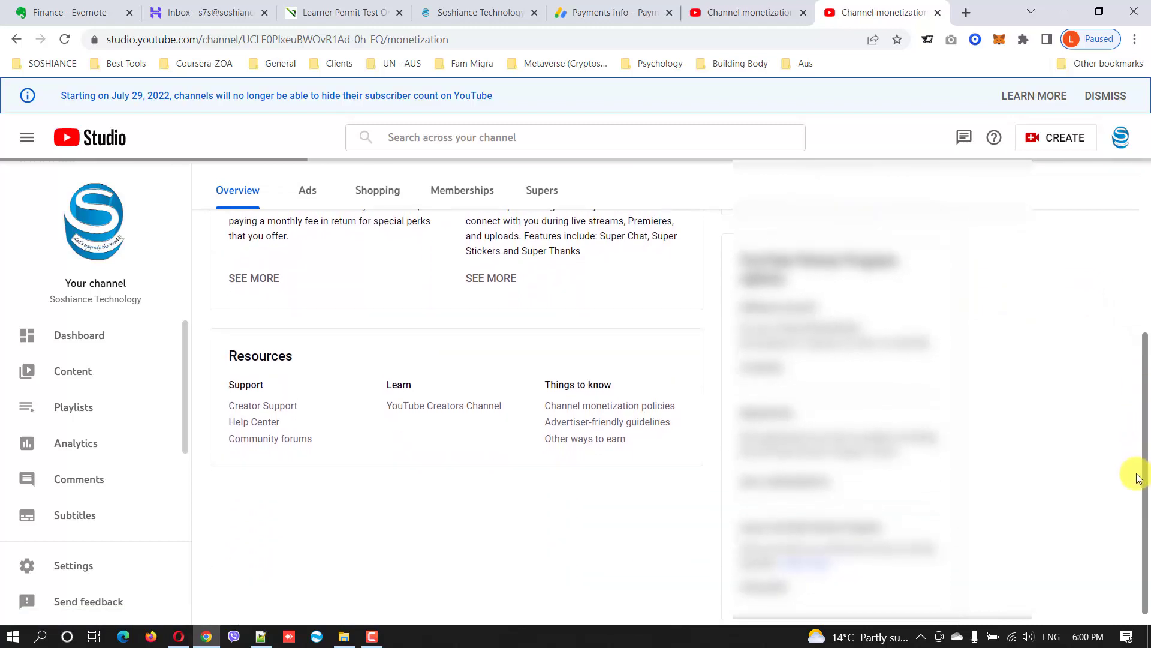
{"action": "left_click_drag", "start_coordinate": [1147, 563], "coordinate": [1147, 273]}
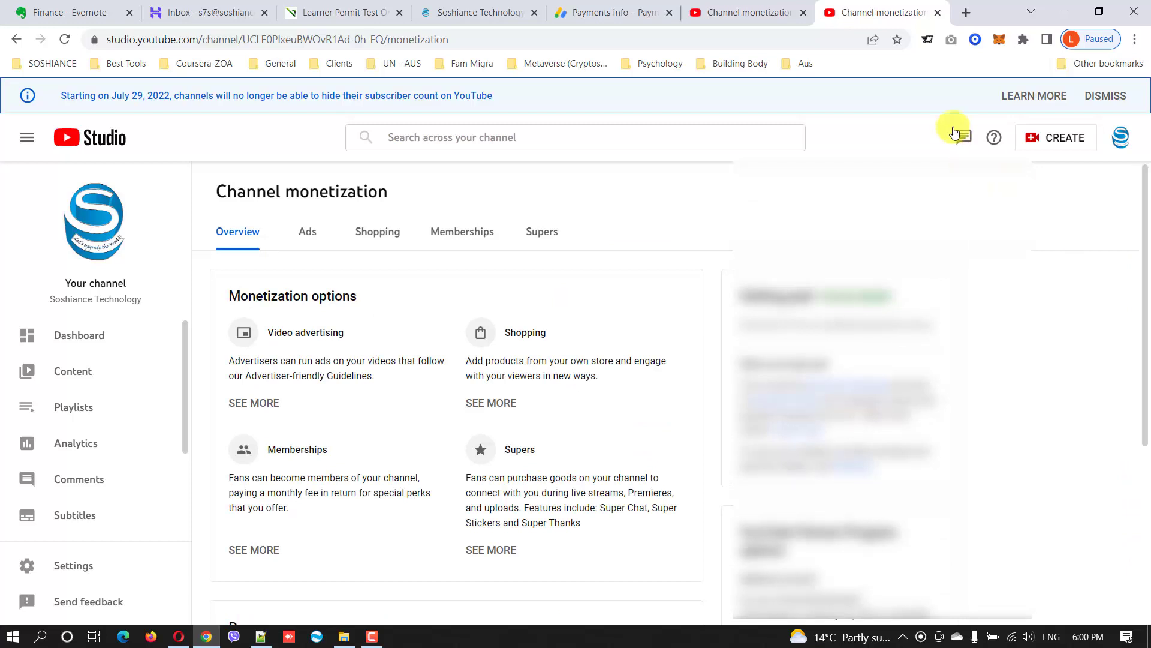
Return to the old Sri Lanka account's Payments info, review the $53.66 earnings, then open Account settings.
{"action": "left_click", "coordinate": [590, 12]}
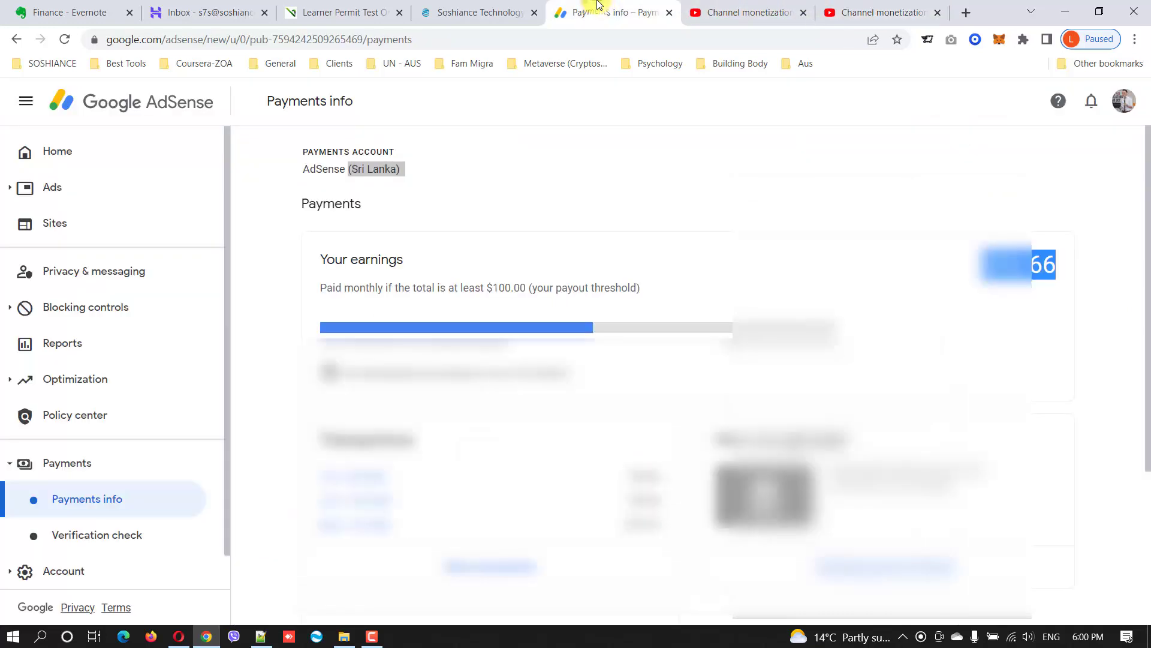
{"action": "left_click", "coordinate": [1075, 206]}
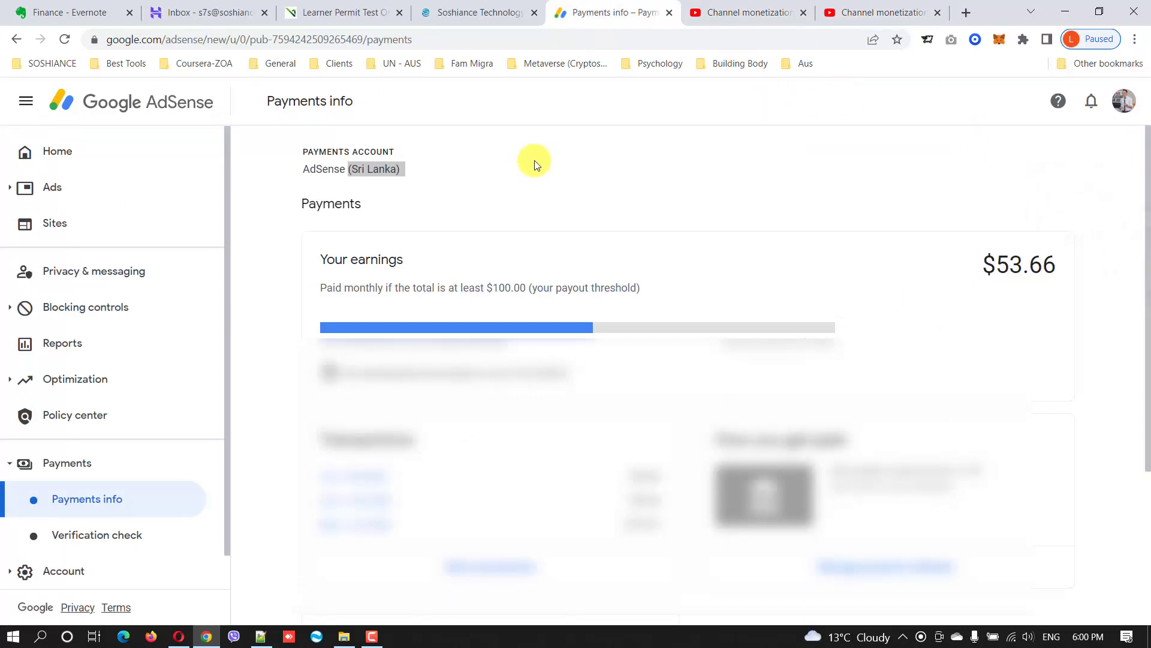
{"action": "left_click", "coordinate": [444, 171]}
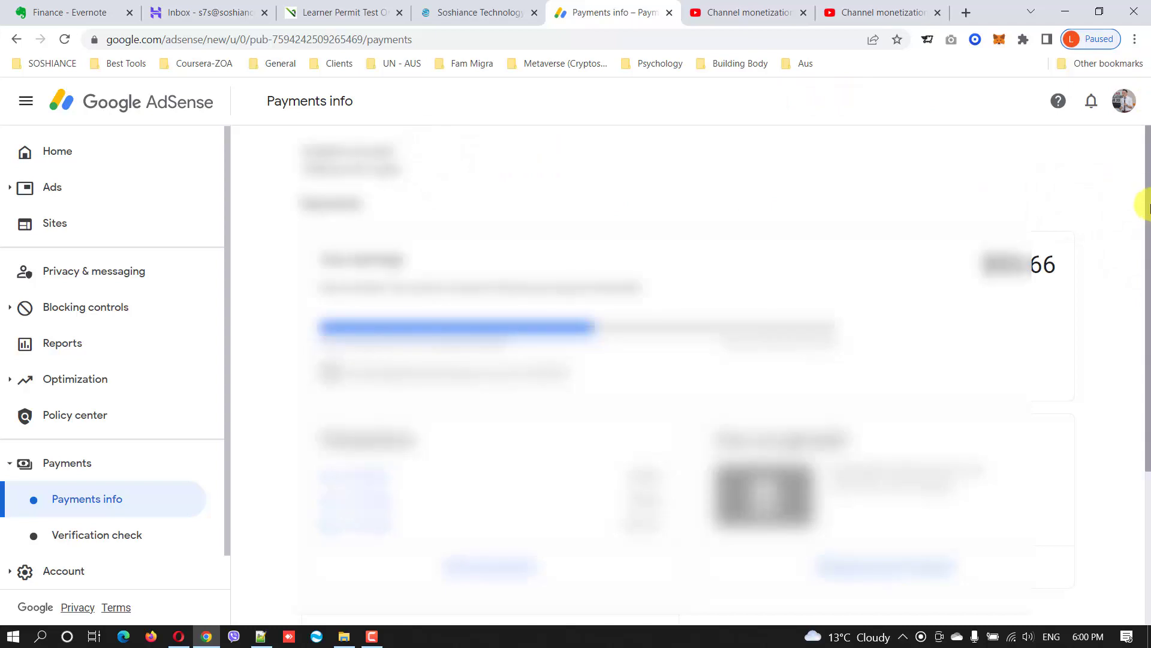
{"action": "left_click", "coordinate": [1147, 205]}
{"action": "left_click_drag", "start_coordinate": [1147, 205], "coordinate": [1138, 442]}
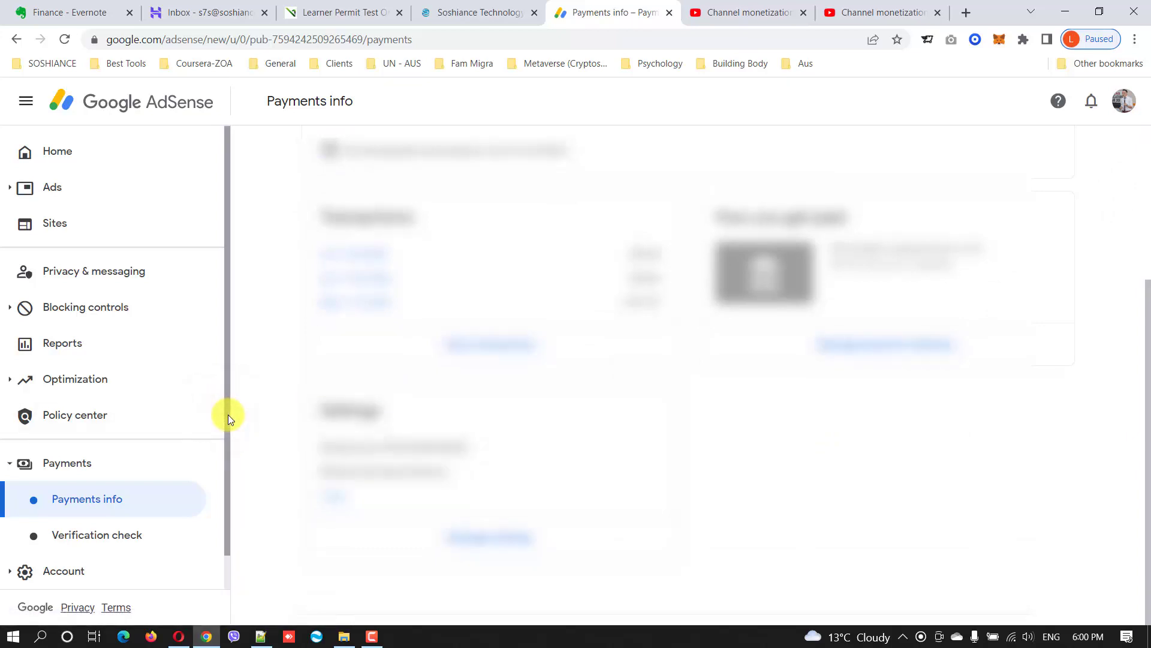
{"action": "left_click_drag", "start_coordinate": [228, 415], "coordinate": [217, 520]}
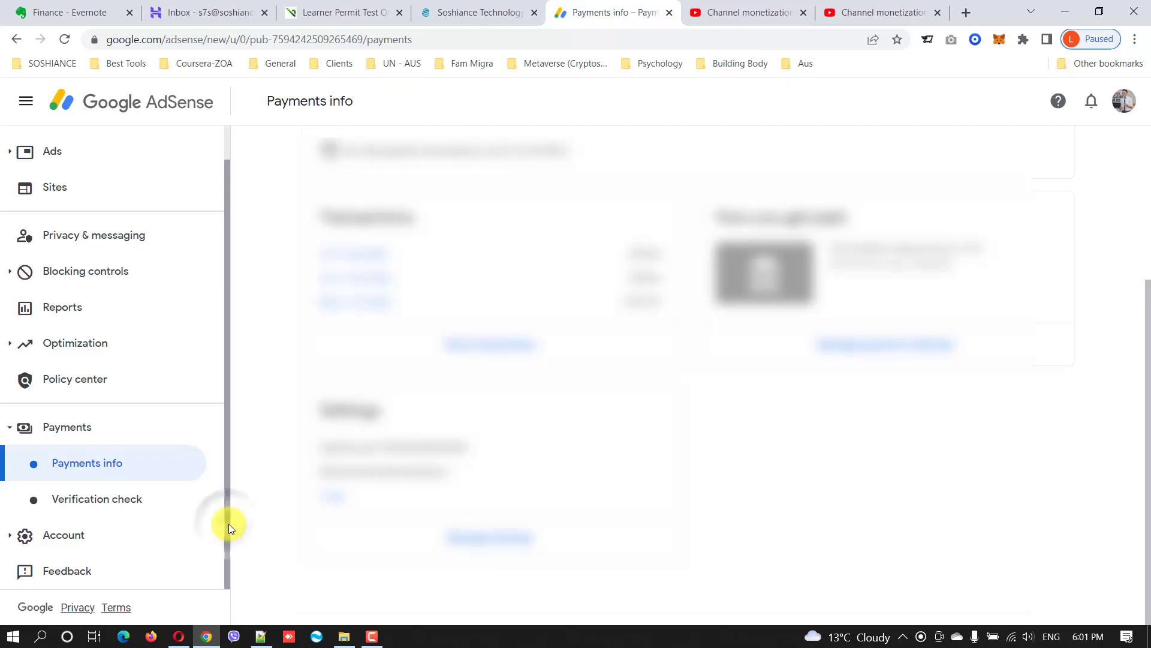
{"action": "left_click_drag", "start_coordinate": [228, 523], "coordinate": [210, 446]}
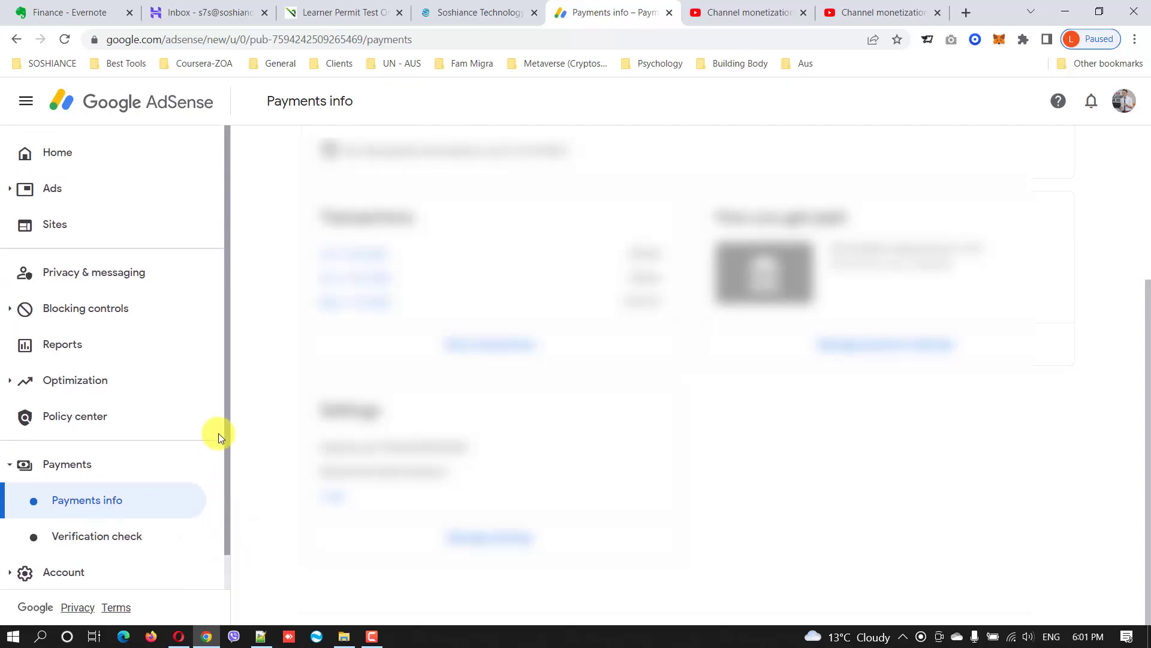
{"action": "scroll", "coordinate": [221, 428], "scroll_direction": "down", "scroll_amount": 2}
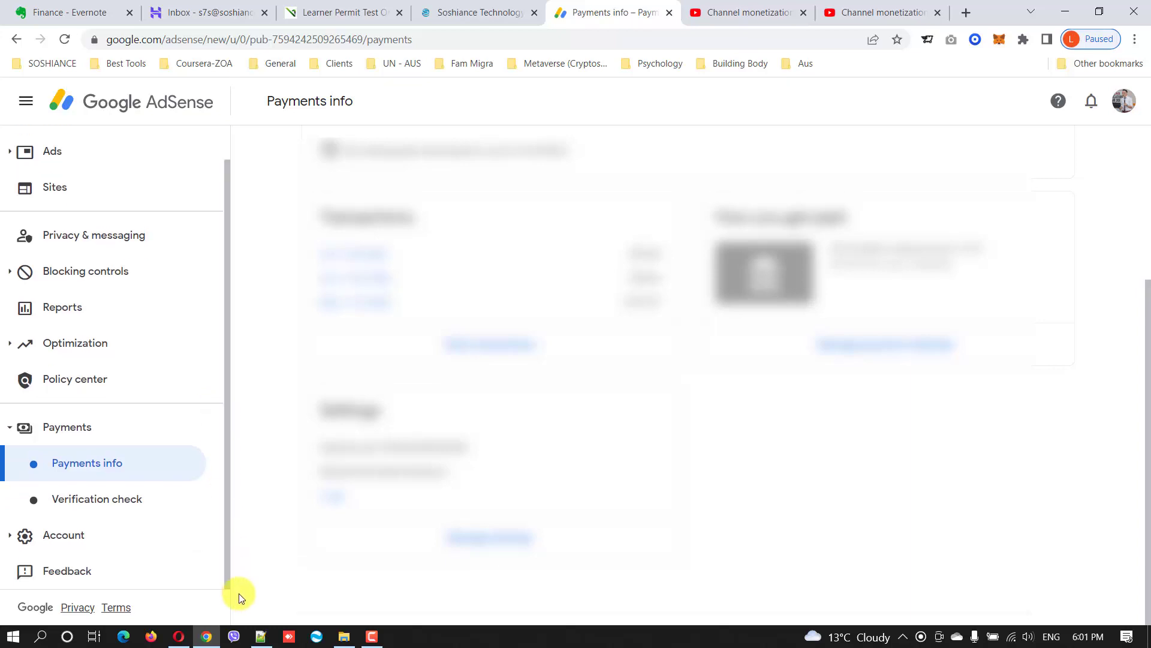
{"action": "left_click", "coordinate": [106, 535]}
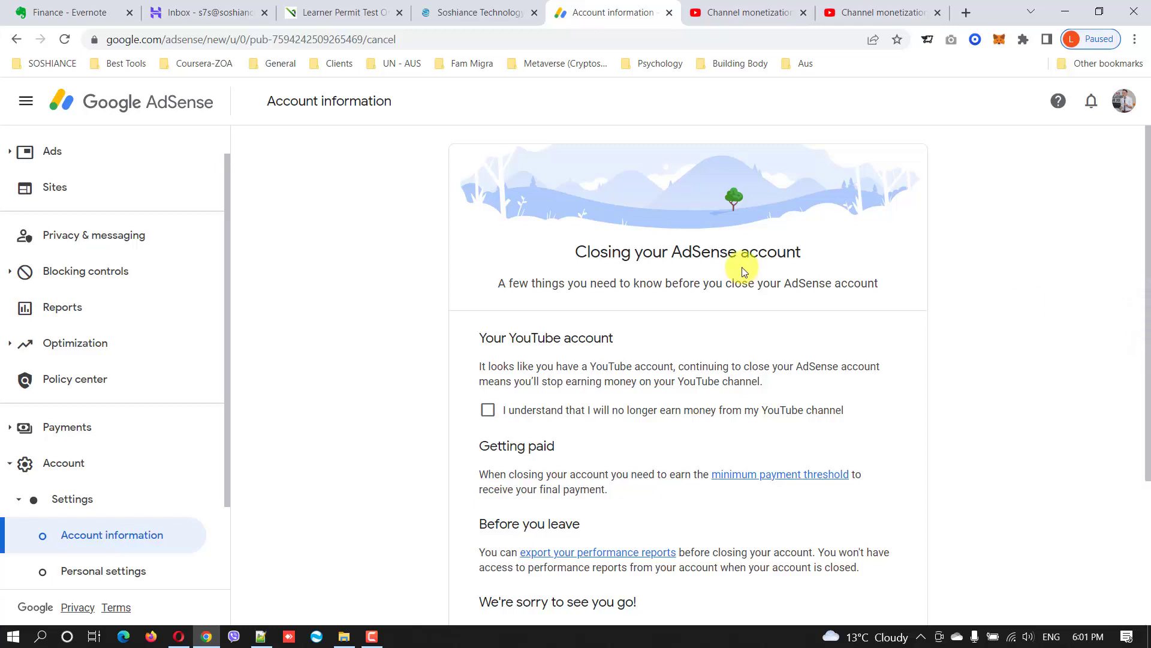
Review the YouTube channel warning and close the old AdSense account, giving Other as the reason.
{"action": "left_click_drag", "start_coordinate": [1144, 310], "coordinate": [1141, 402]}
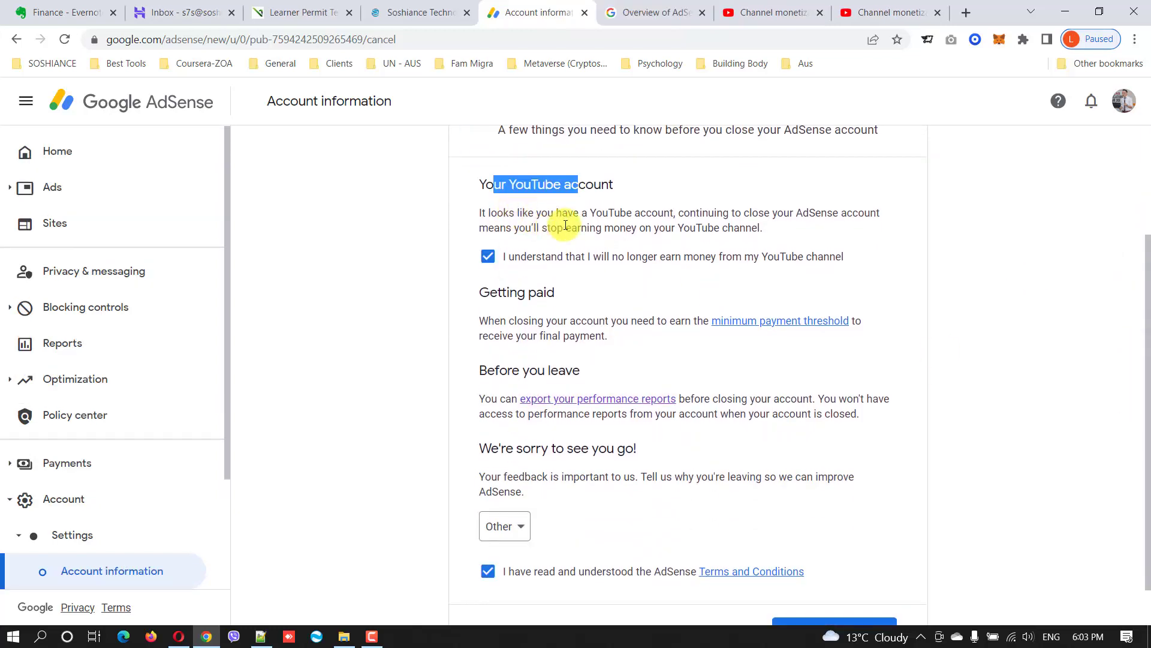
{"action": "left_click_drag", "start_coordinate": [678, 228], "coordinate": [782, 228]}
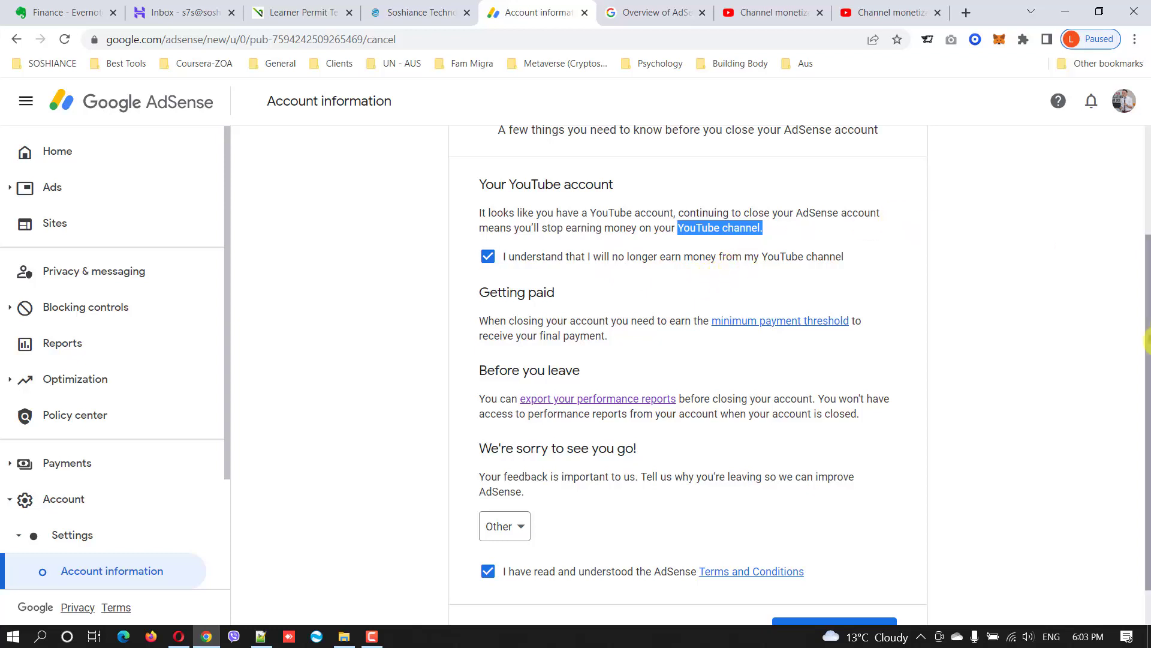
{"action": "scroll", "coordinate": [1146, 339], "scroll_direction": "down", "scroll_amount": 1}
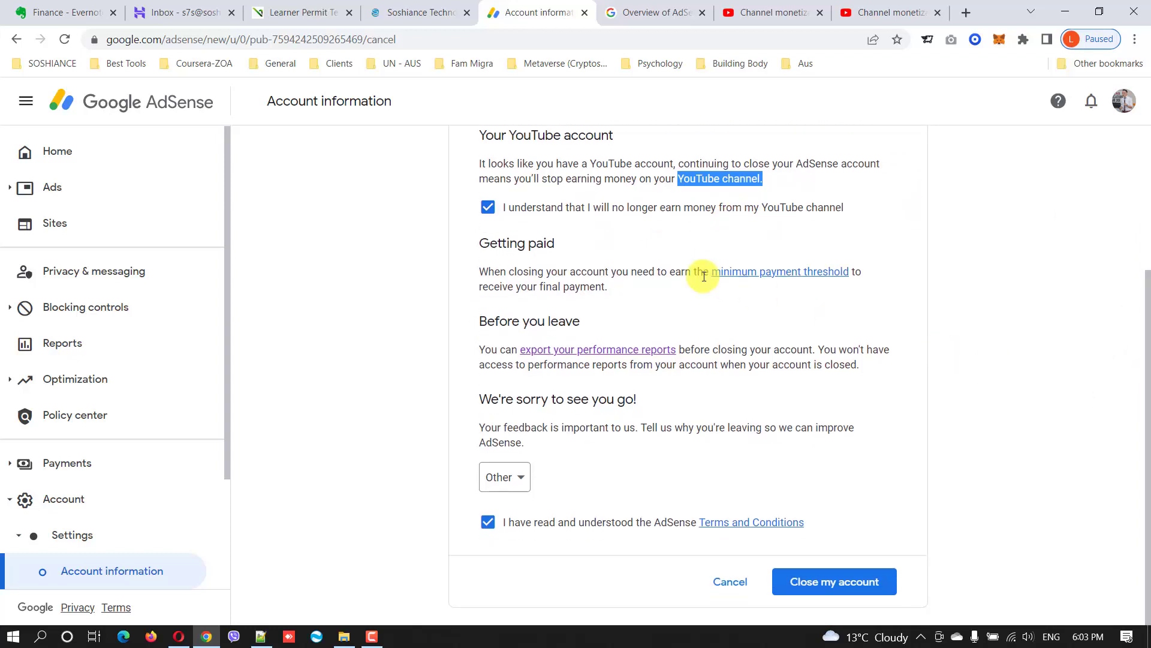
{"action": "left_click", "coordinate": [488, 239]}
{"action": "scroll", "coordinate": [1147, 310], "scroll_direction": "up", "scroll_amount": 1}
{"action": "scroll", "coordinate": [1145, 310], "scroll_direction": "up", "scroll_amount": 3}
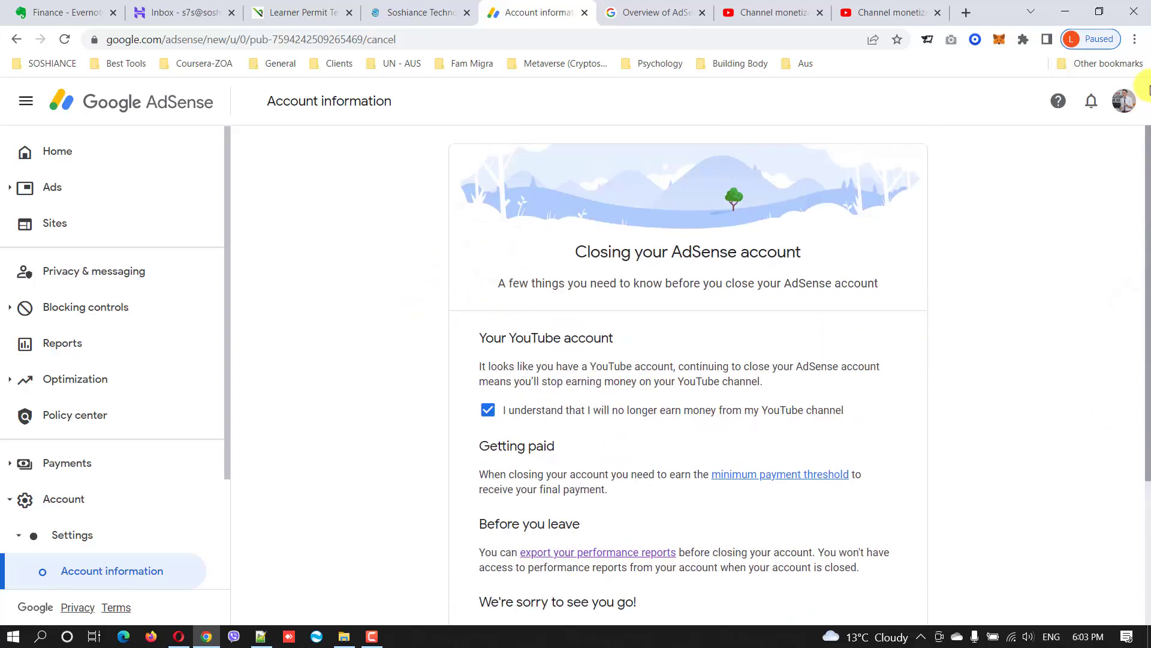
{"action": "scroll", "coordinate": [1145, 309], "scroll_direction": "down", "scroll_amount": 3}
{"action": "scroll", "coordinate": [1142, 336], "scroll_direction": "down", "scroll_amount": 1}
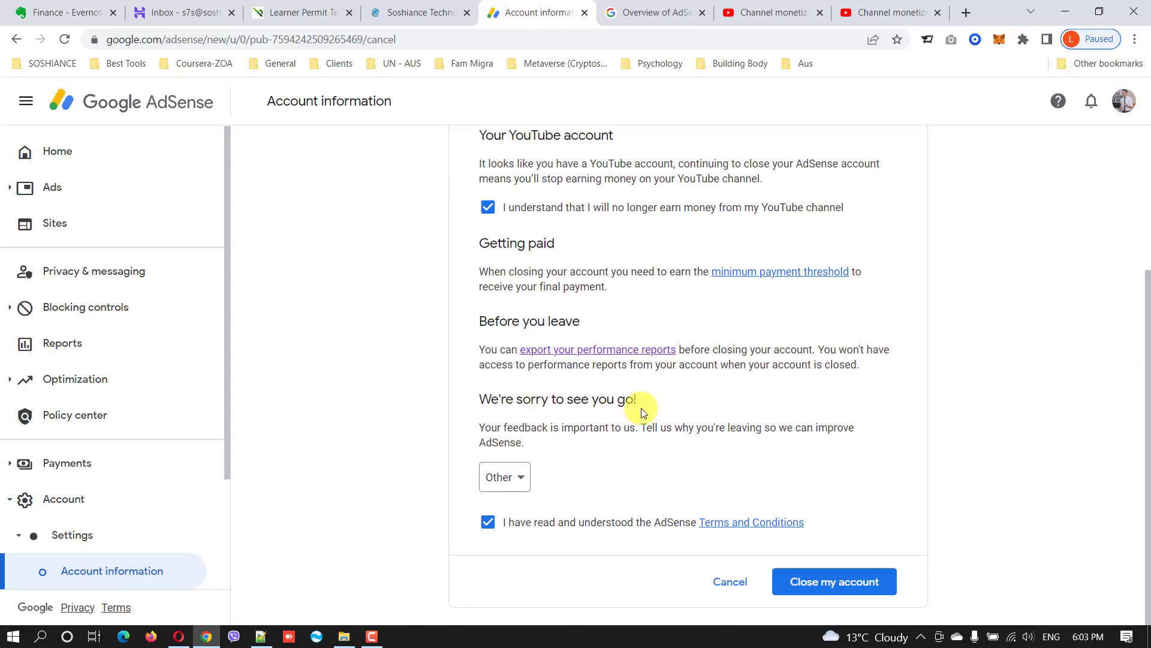
{"action": "left_click", "coordinate": [509, 476]}
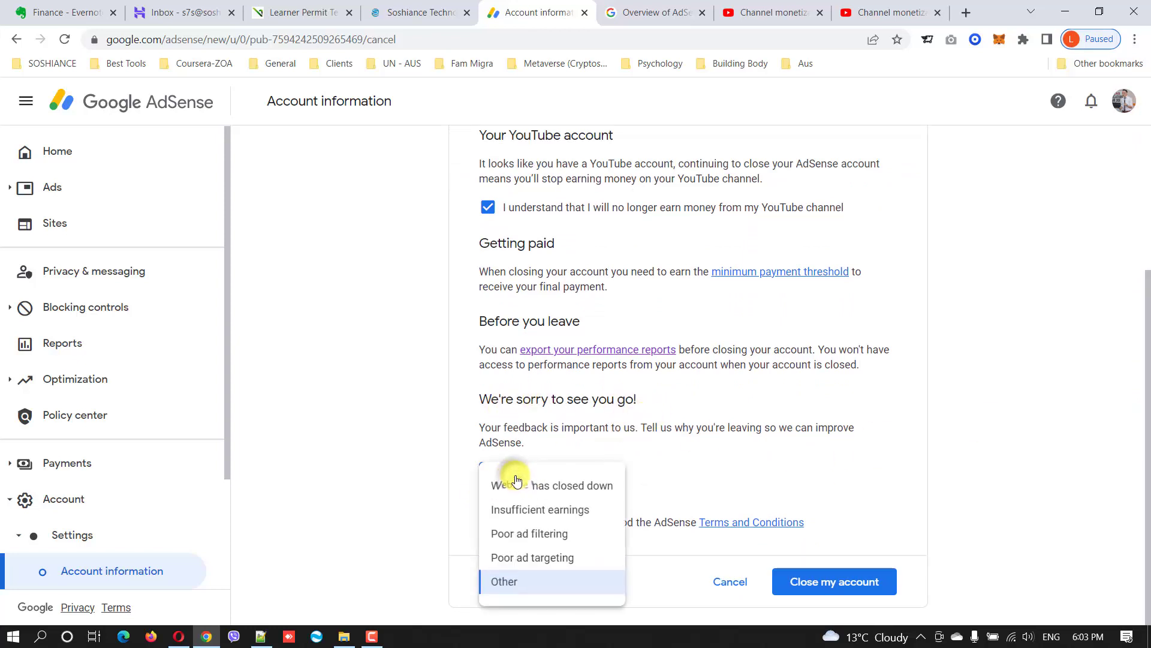
{"action": "left_click", "coordinate": [506, 585]}
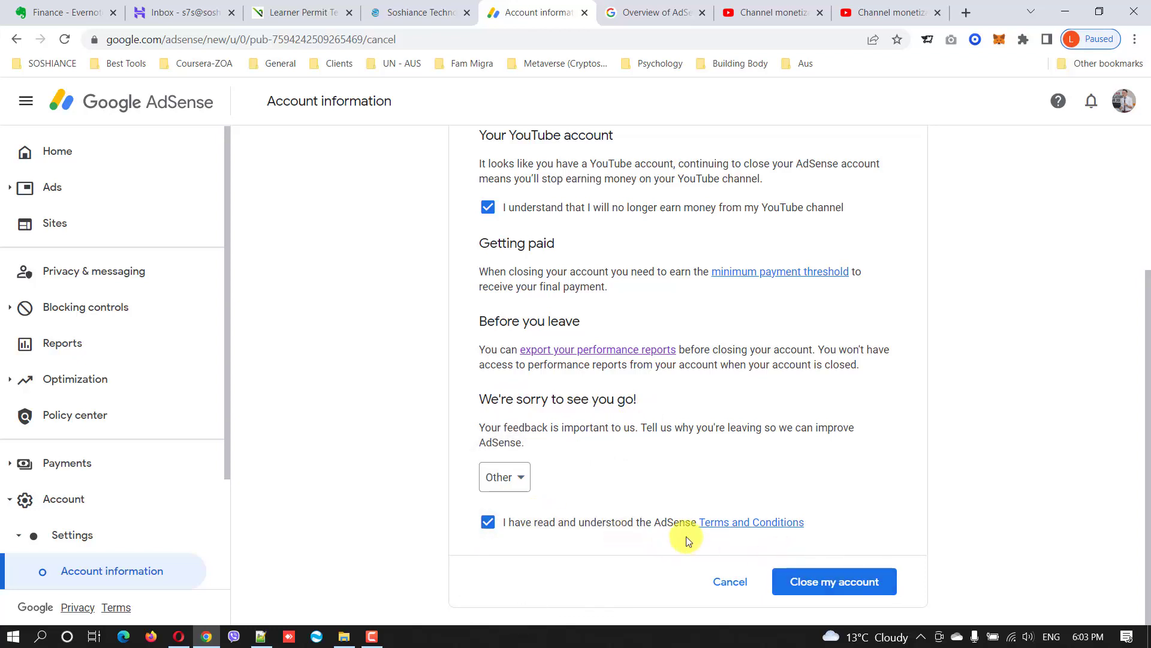
{"action": "left_click", "coordinate": [858, 585]}
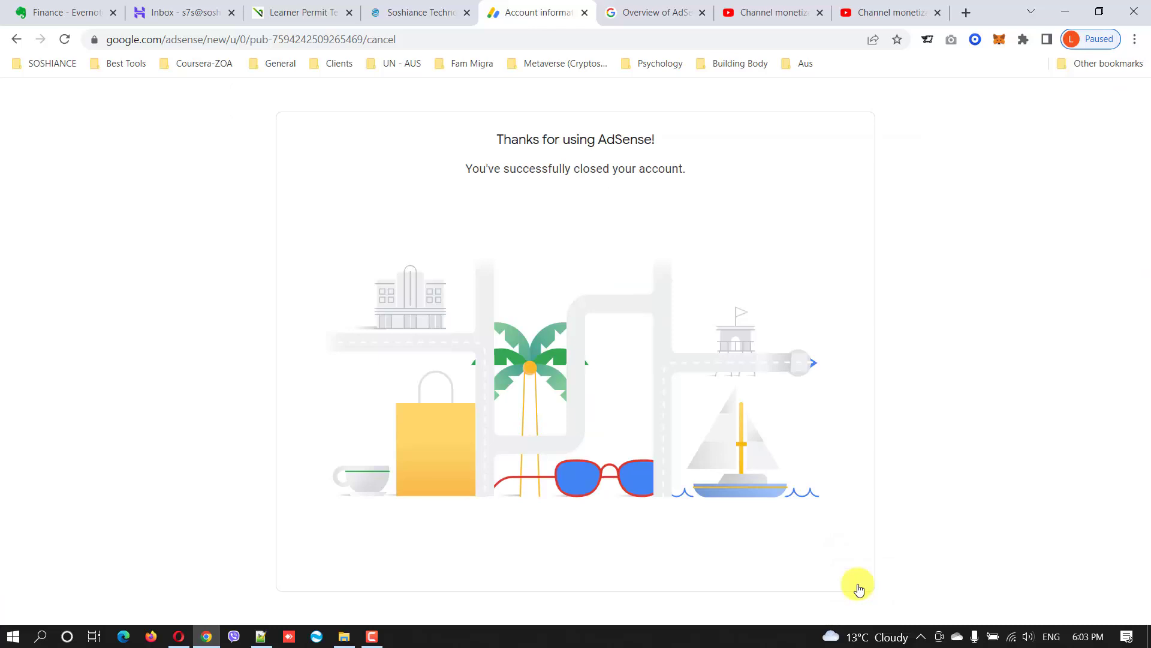
Search 'ad' in the address bar to reach the AdSense login page.
{"action": "left_click", "coordinate": [171, 40]}
{"action": "type", "text": "ad"}
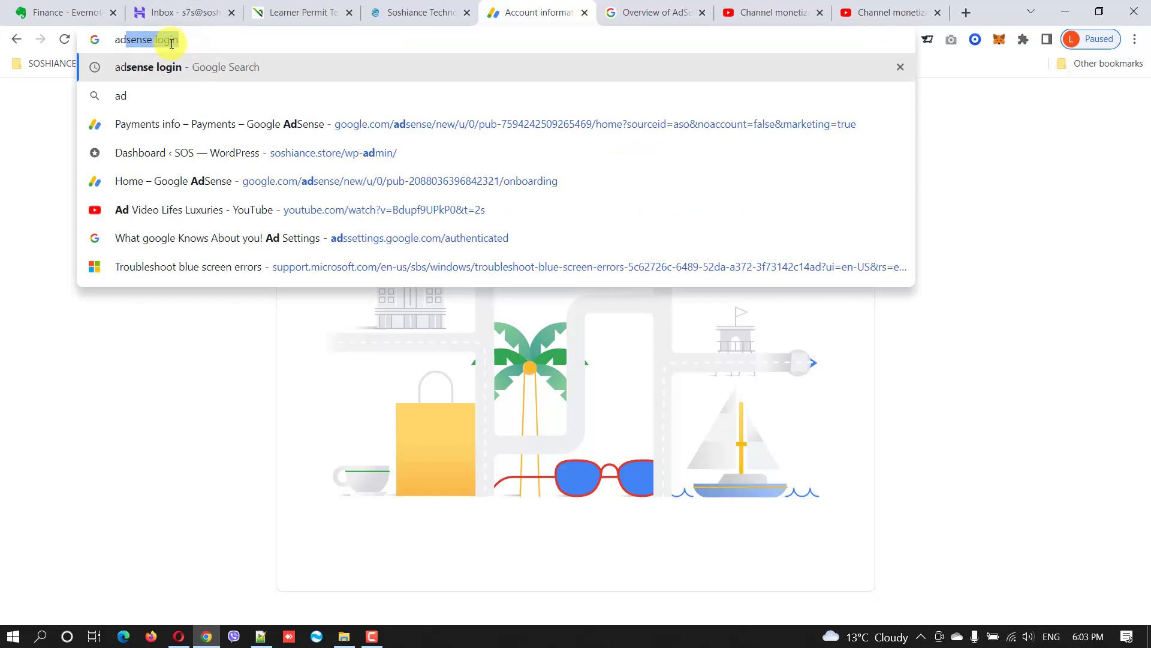
{"action": "key", "text": "Return"}
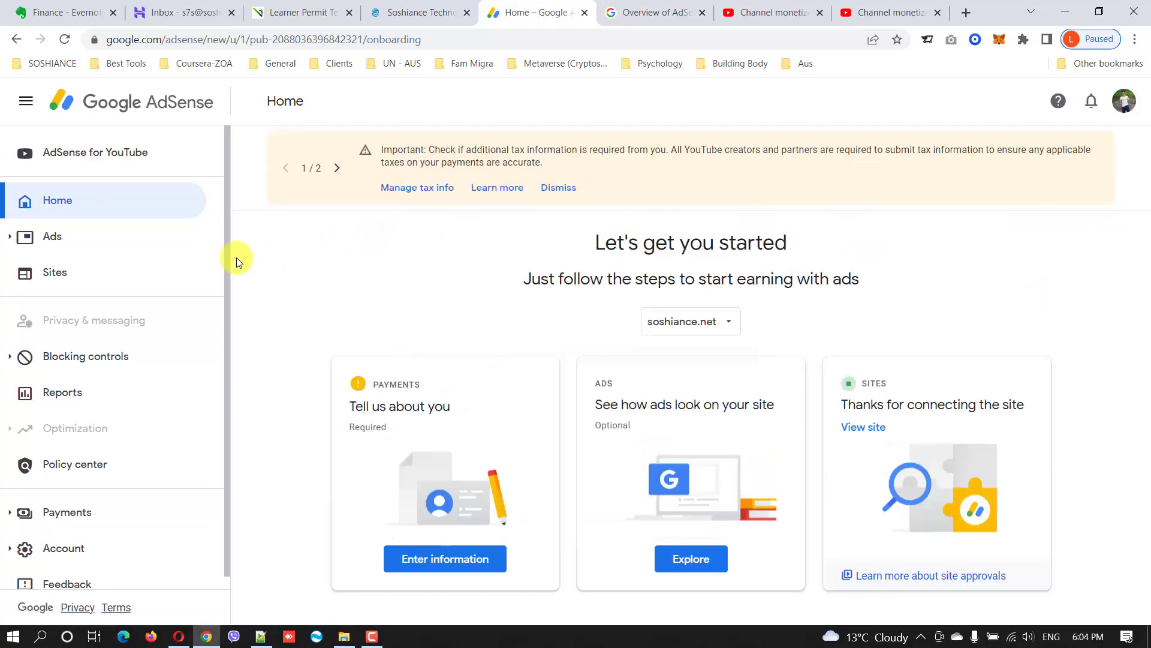
Open the new AdSense account's Account information, highlight its Publisher ID, then return to YouTube Studio.
{"action": "scroll", "coordinate": [225, 257], "scroll_direction": "down", "scroll_amount": 1}
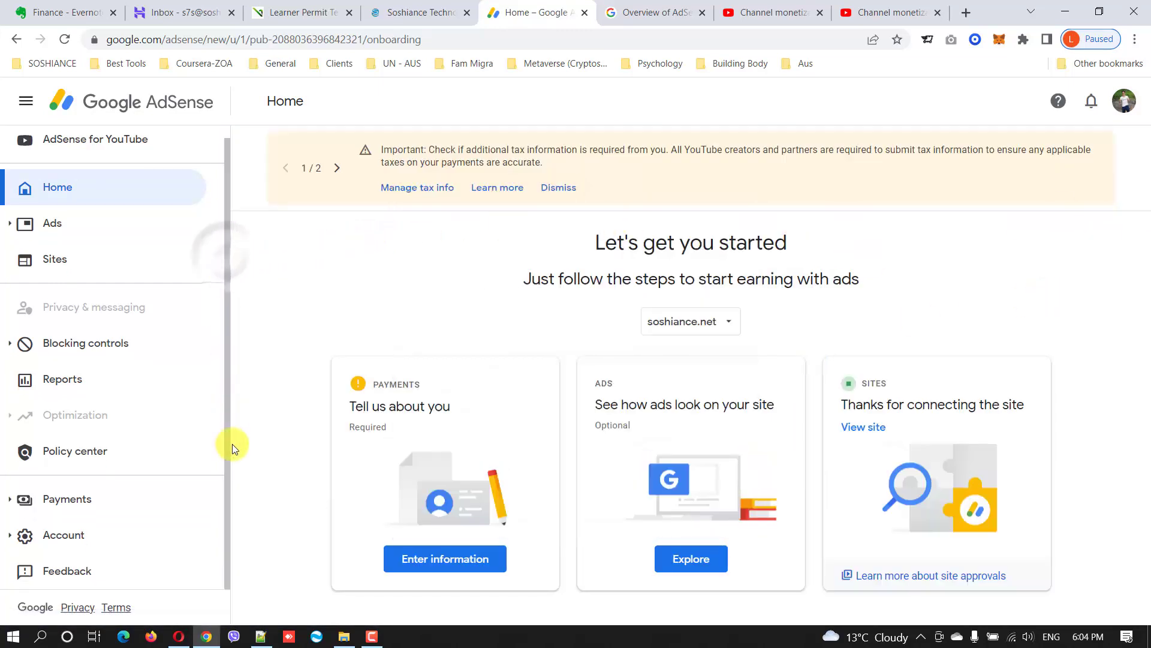
{"action": "left_click", "coordinate": [79, 530]}
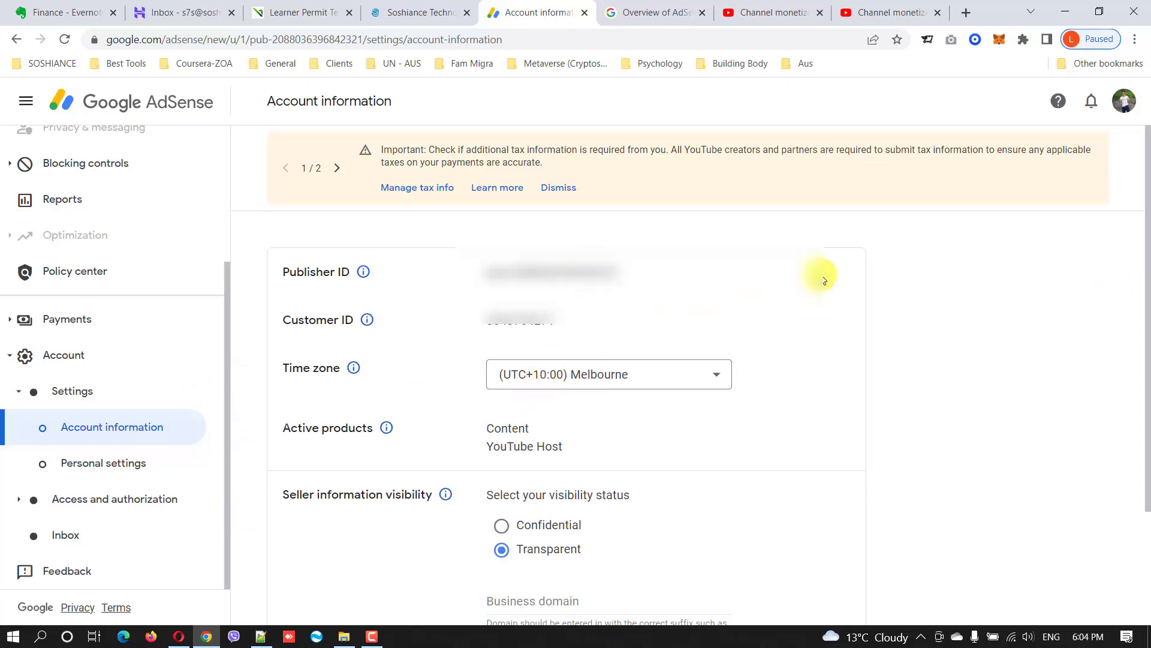
{"action": "left_click_drag", "start_coordinate": [588, 271], "coordinate": [663, 264]}
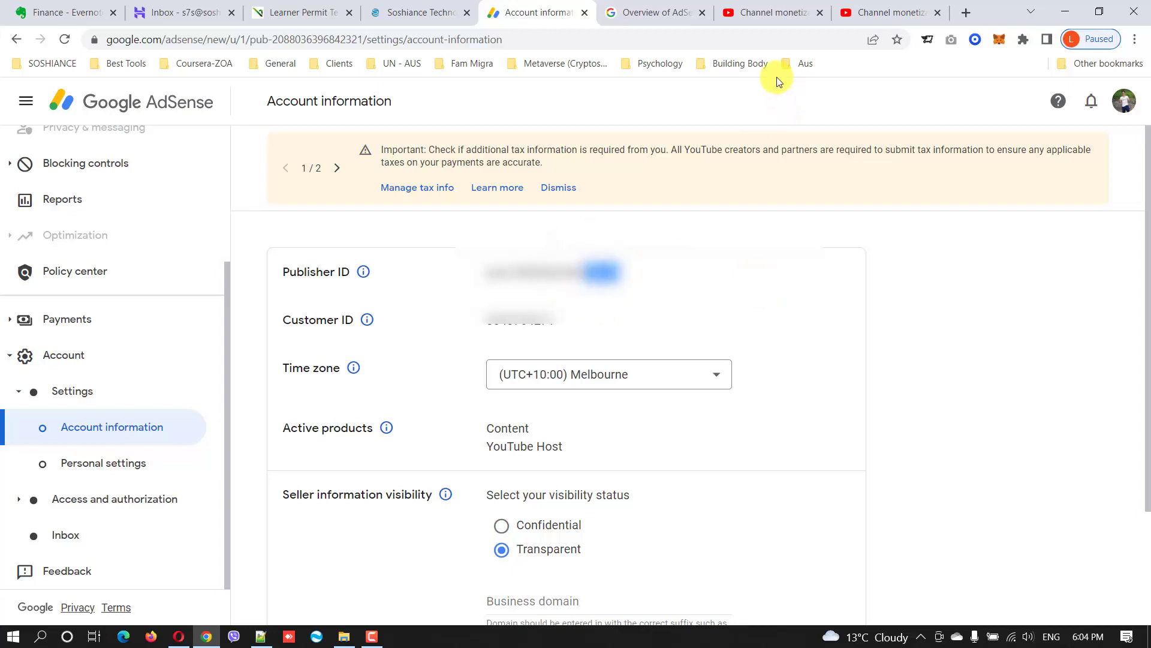
{"action": "left_click", "coordinate": [779, 12]}
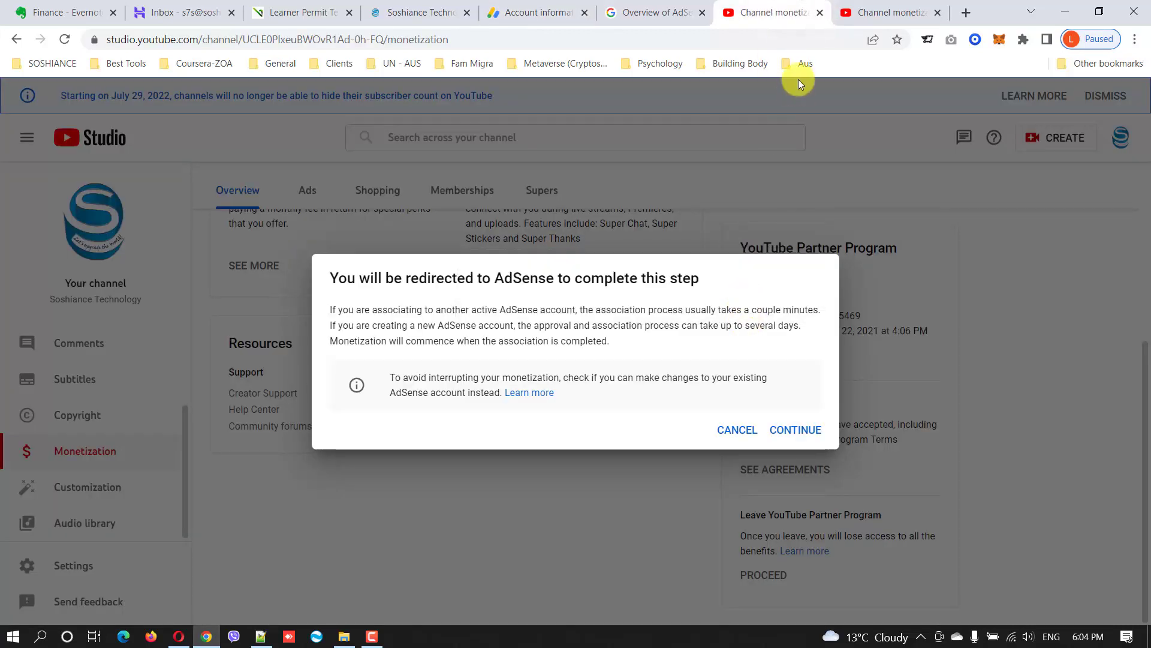
Return to the other Channel monetization tab and reload Monetization to confirm Step 2 is In progress.
{"action": "left_click", "coordinate": [891, 12]}
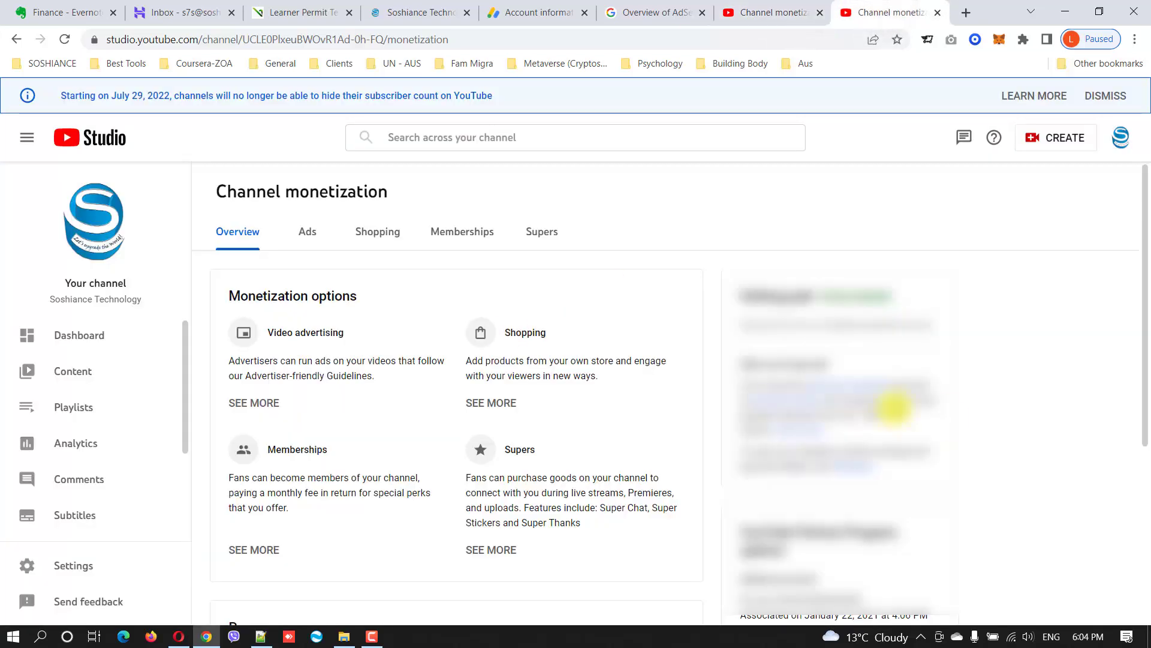
{"action": "scroll", "coordinate": [1146, 408], "scroll_direction": "down", "scroll_amount": 2}
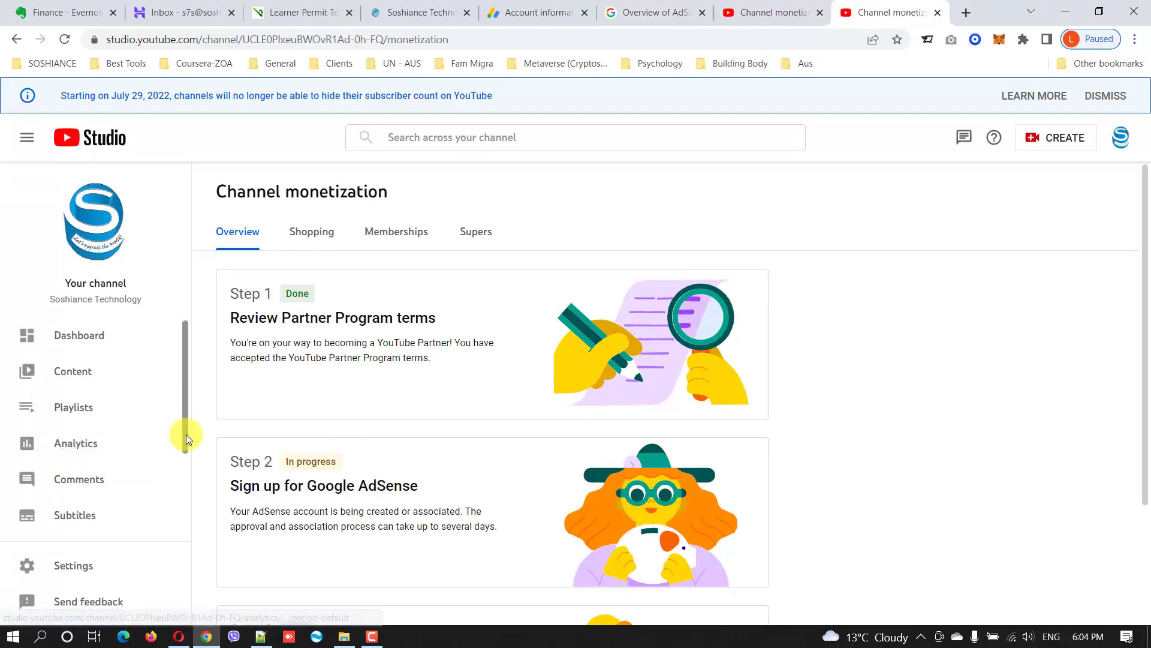
{"action": "left_click_drag", "start_coordinate": [186, 434], "coordinate": [186, 509]}
{"action": "left_click", "coordinate": [124, 475]}
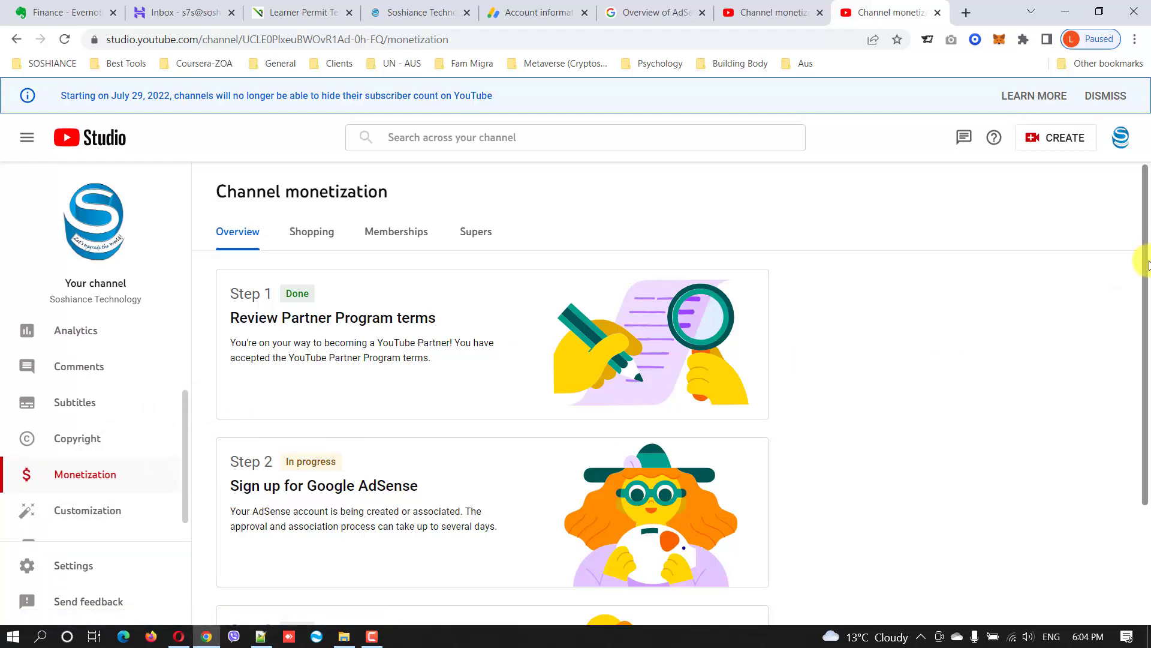
{"action": "scroll", "coordinate": [1147, 259], "scroll_direction": "down", "scroll_amount": 3}
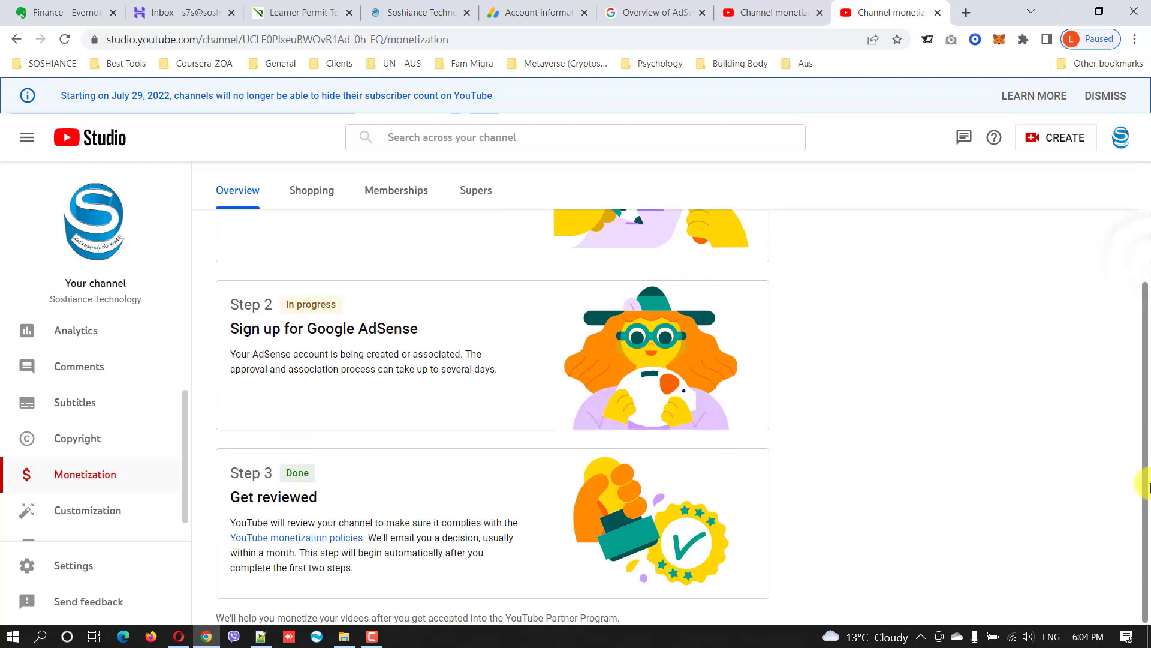
{"action": "scroll", "coordinate": [1133, 420], "scroll_direction": "up", "scroll_amount": 2}
{"action": "scroll", "coordinate": [1136, 371], "scroll_direction": "down", "scroll_amount": 2}
{"action": "scroll", "coordinate": [1144, 324], "scroll_direction": "up", "scroll_amount": 2}
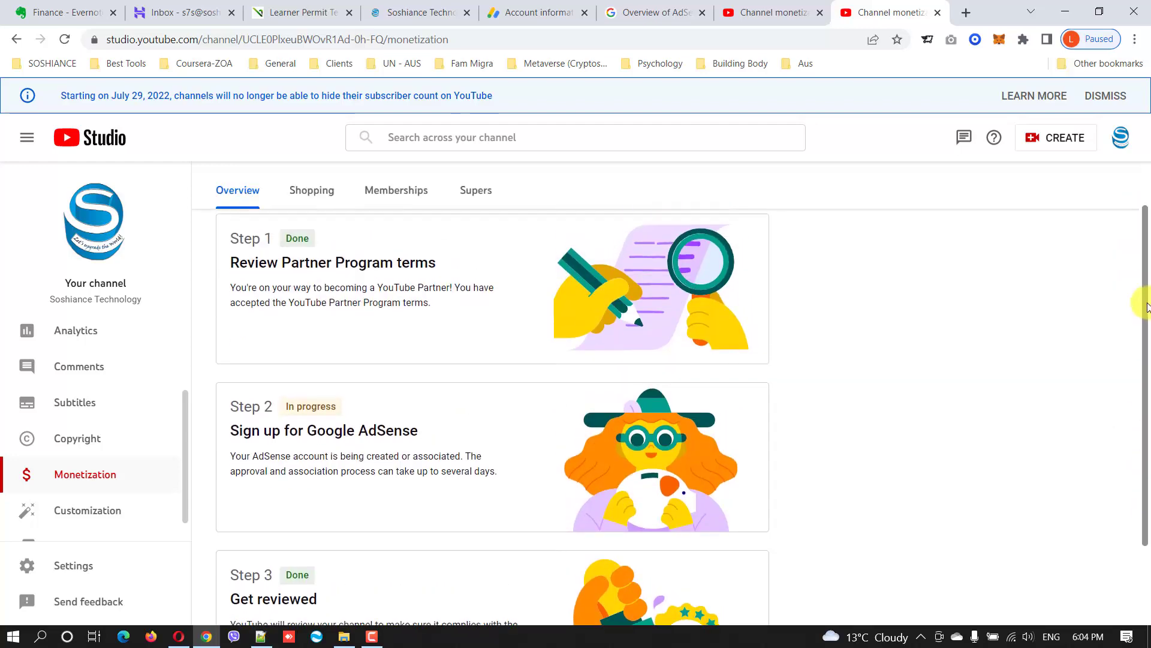
{"action": "scroll", "coordinate": [1131, 282], "scroll_direction": "up", "scroll_amount": 1}
{"action": "scroll", "coordinate": [1132, 403], "scroll_direction": "down", "scroll_amount": 3}
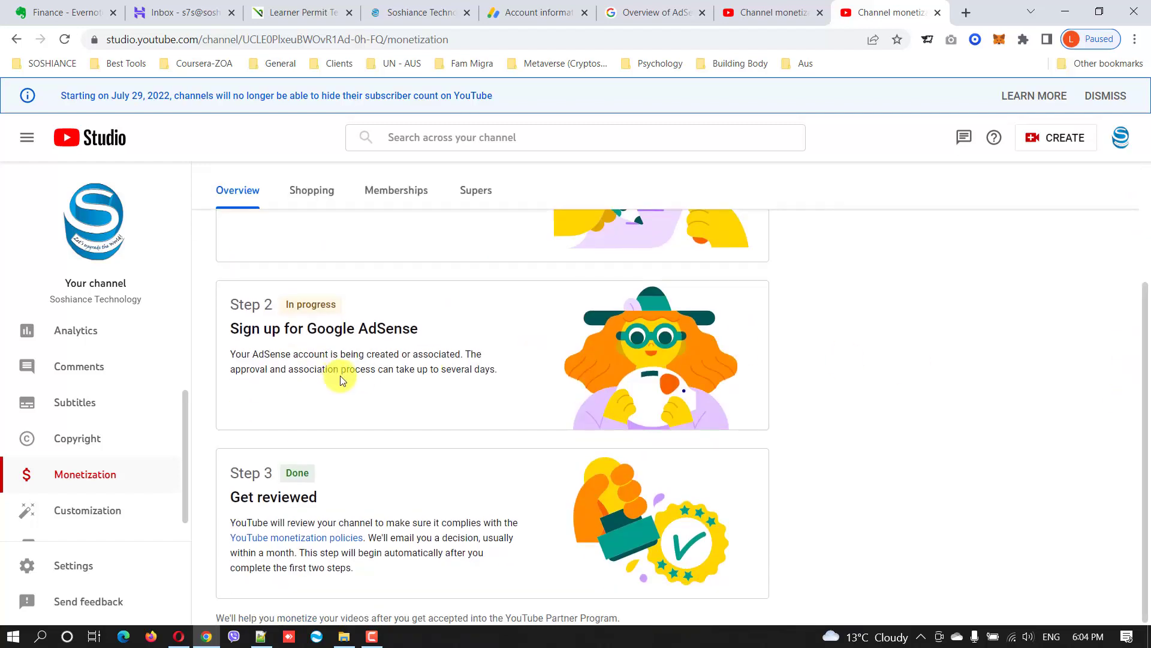
{"action": "scroll", "coordinate": [1146, 384], "scroll_direction": "up", "scroll_amount": 2}
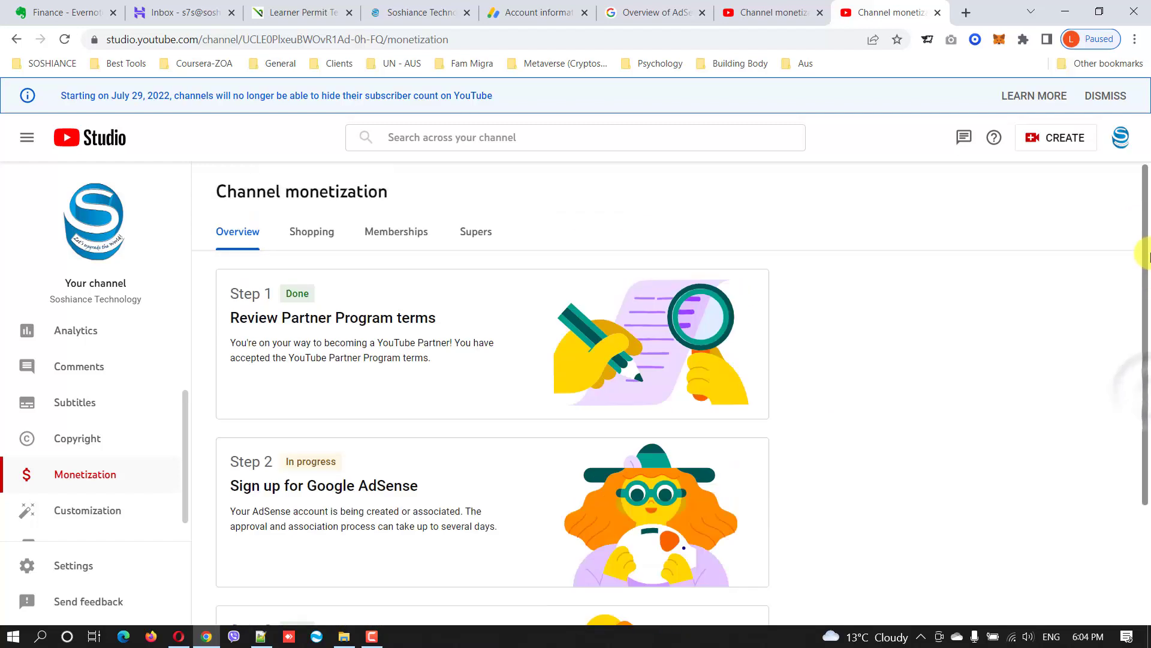
{"action": "scroll", "coordinate": [1147, 336], "scroll_direction": "down", "scroll_amount": 1}
{"action": "scroll", "coordinate": [1146, 336], "scroll_direction": "down", "scroll_amount": 1}
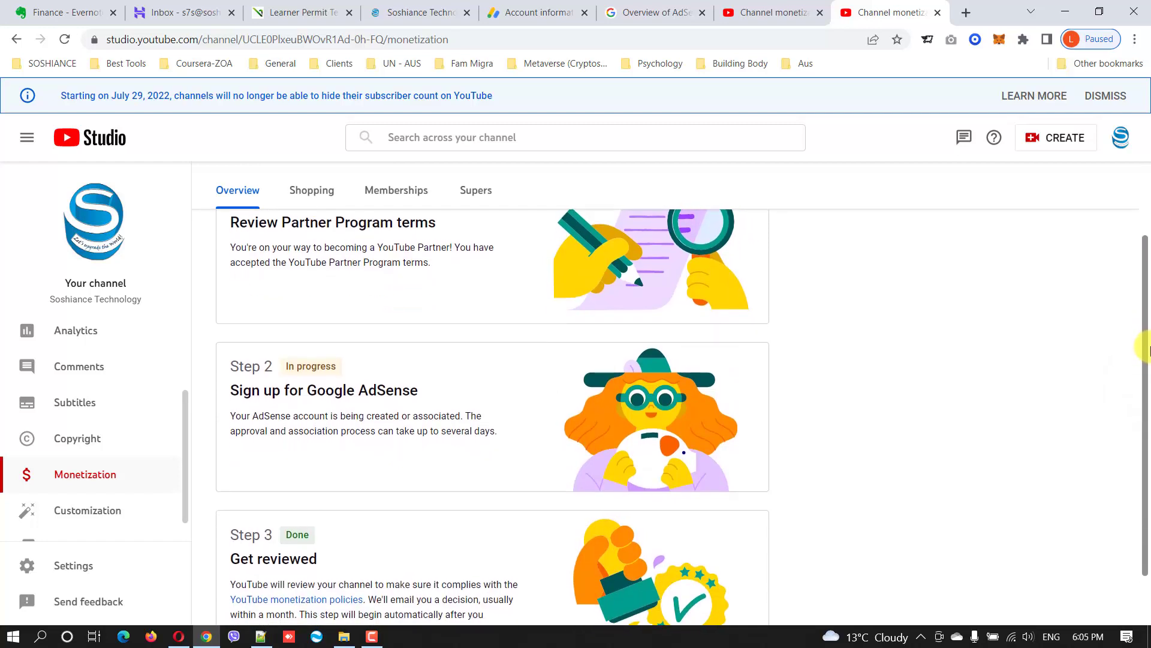
{"action": "scroll", "coordinate": [1147, 344], "scroll_direction": "down", "scroll_amount": 1}
{"action": "scroll", "coordinate": [1143, 333], "scroll_direction": "up", "scroll_amount": 1}
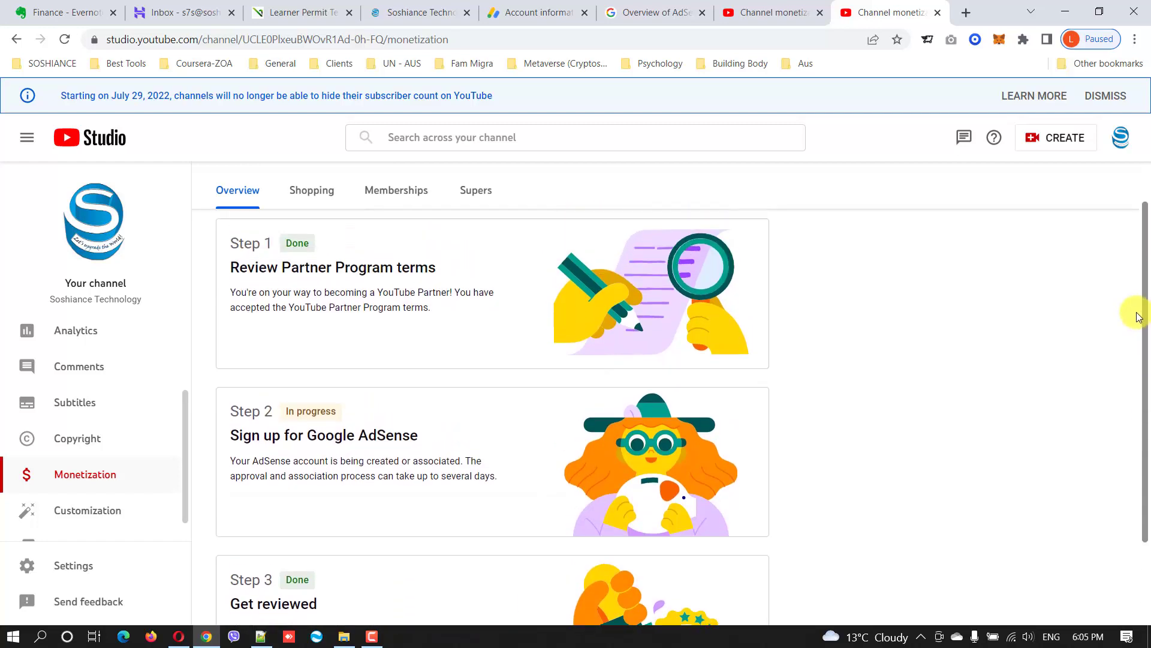
{"action": "scroll", "coordinate": [1138, 352], "scroll_direction": "down", "scroll_amount": 1}
{"action": "scroll", "coordinate": [1134, 378], "scroll_direction": "up", "scroll_amount": 1}
{"action": "scroll", "coordinate": [1134, 402], "scroll_direction": "down", "scroll_amount": 2}
{"action": "scroll", "coordinate": [1143, 379], "scroll_direction": "up", "scroll_amount": 1}
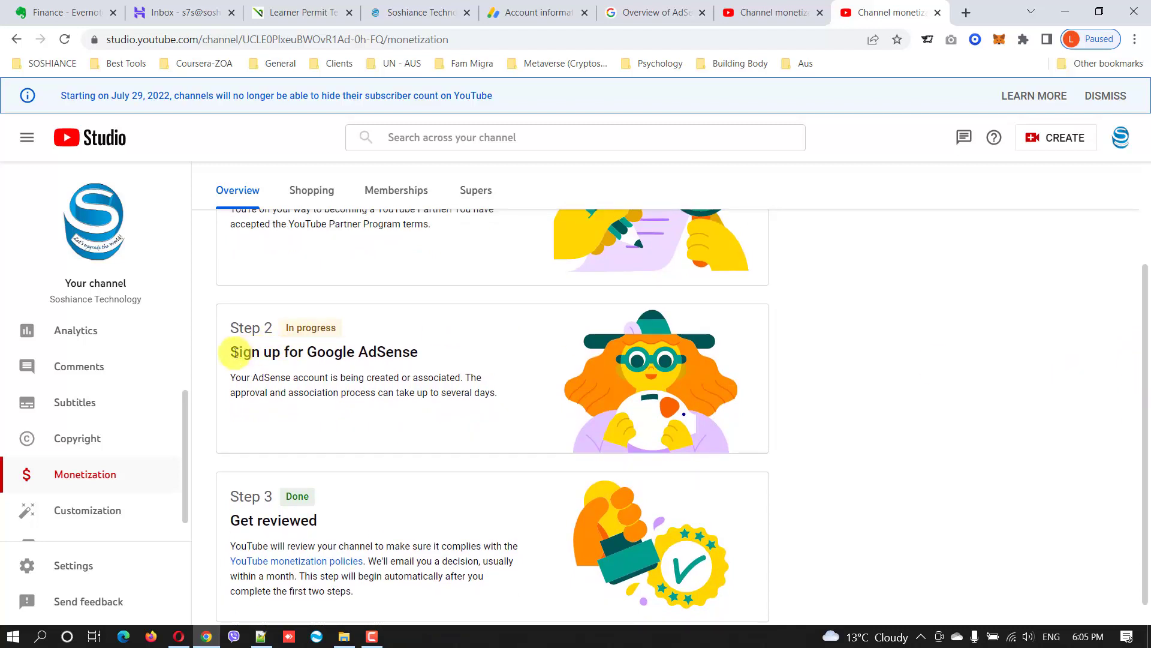
{"action": "left_click_drag", "start_coordinate": [231, 351], "coordinate": [550, 346]}
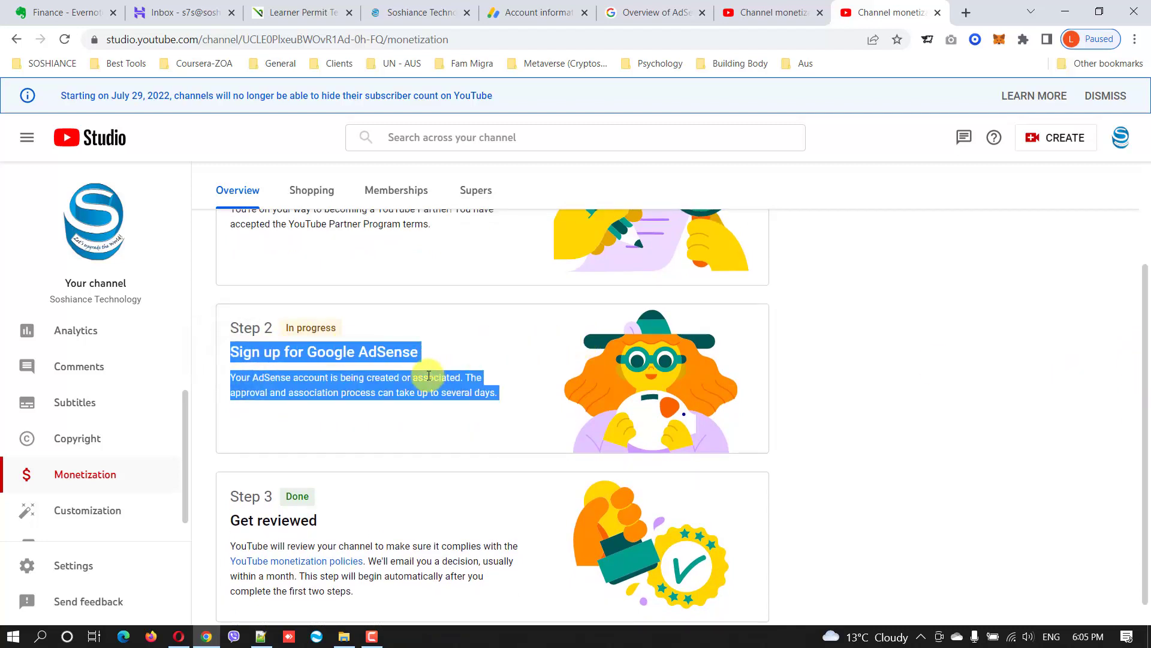
{"action": "left_click", "coordinate": [471, 387]}
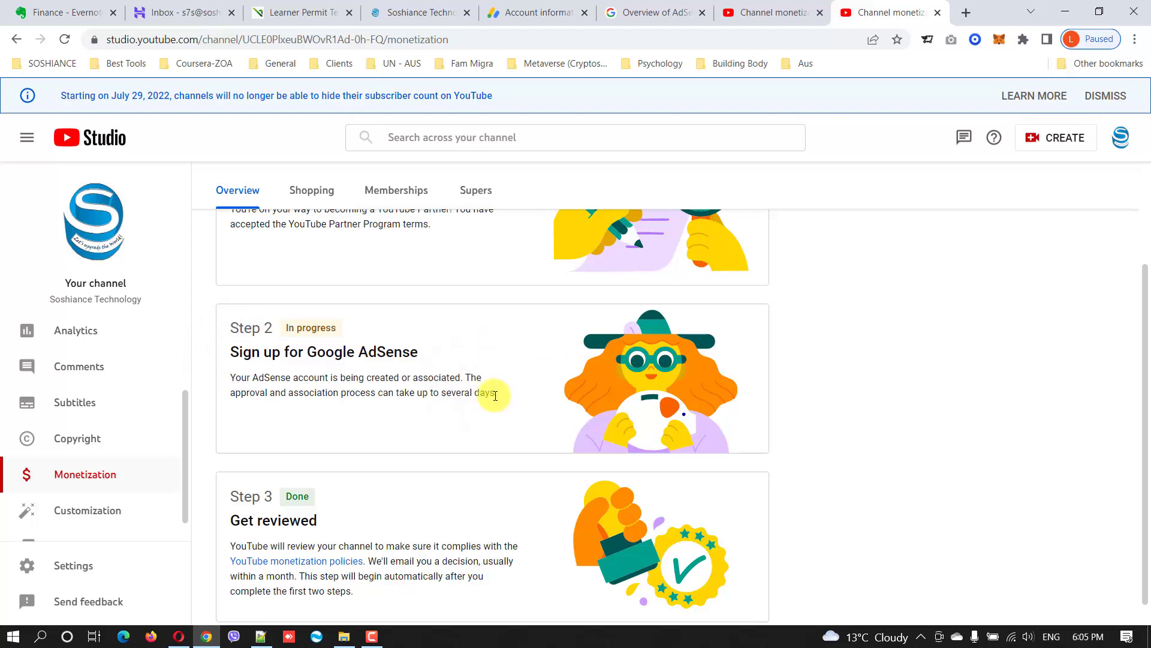
{"action": "left_click_drag", "start_coordinate": [495, 396], "coordinate": [228, 412]}
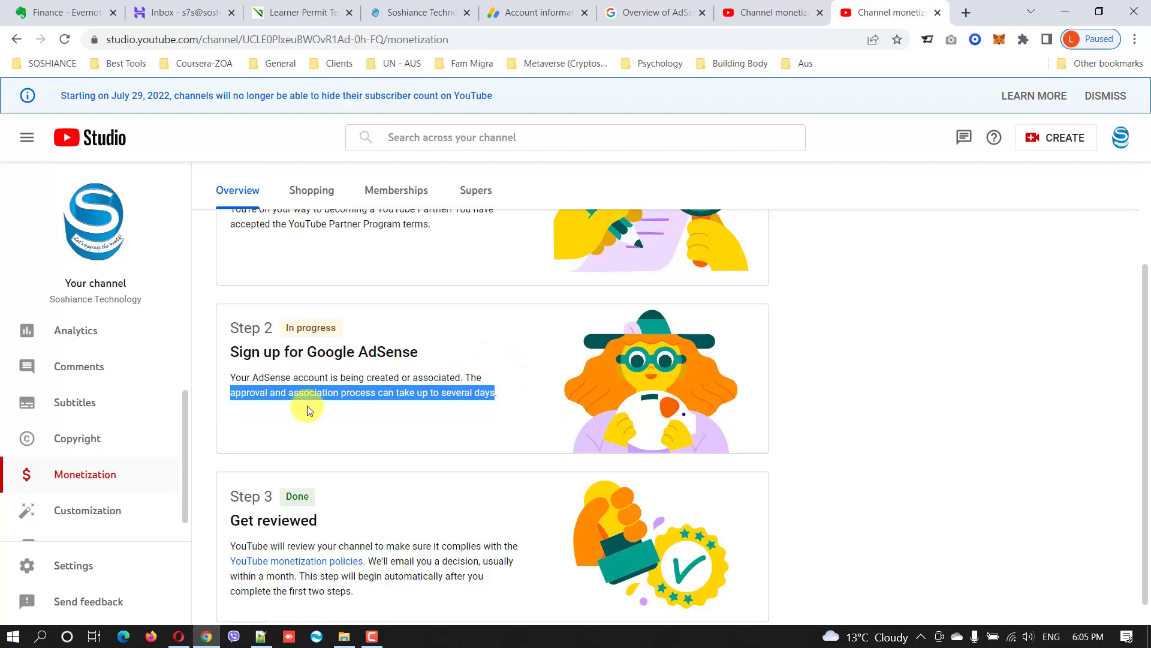
{"action": "left_click", "coordinate": [498, 399]}
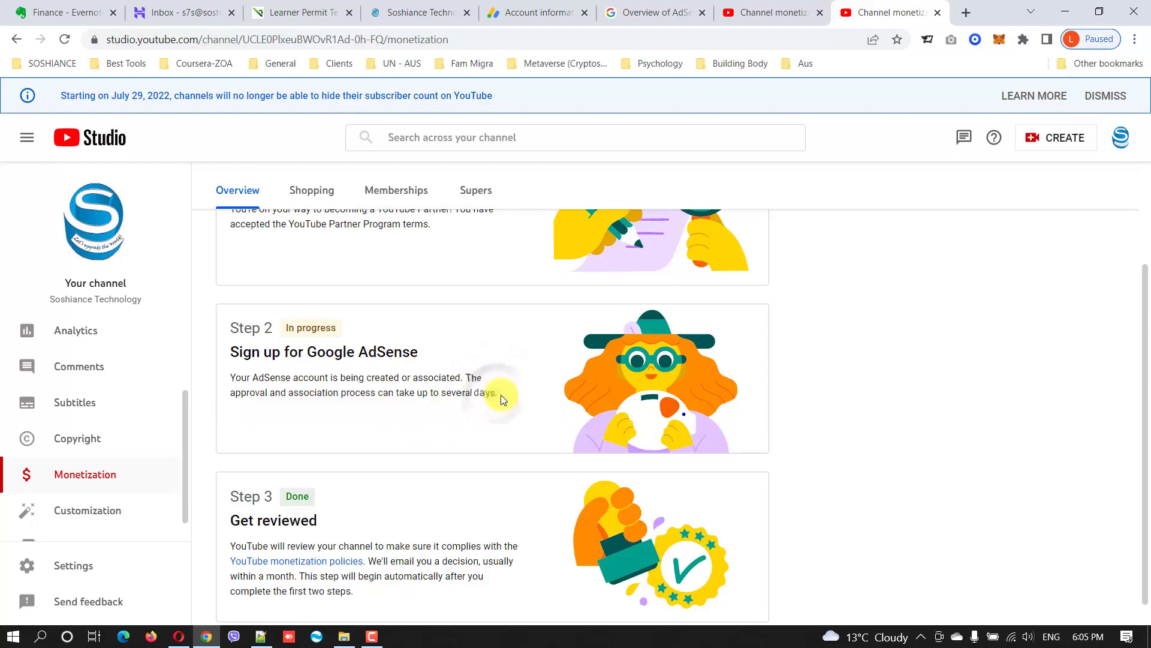
{"action": "left_click_drag", "start_coordinate": [500, 395], "coordinate": [243, 395]}
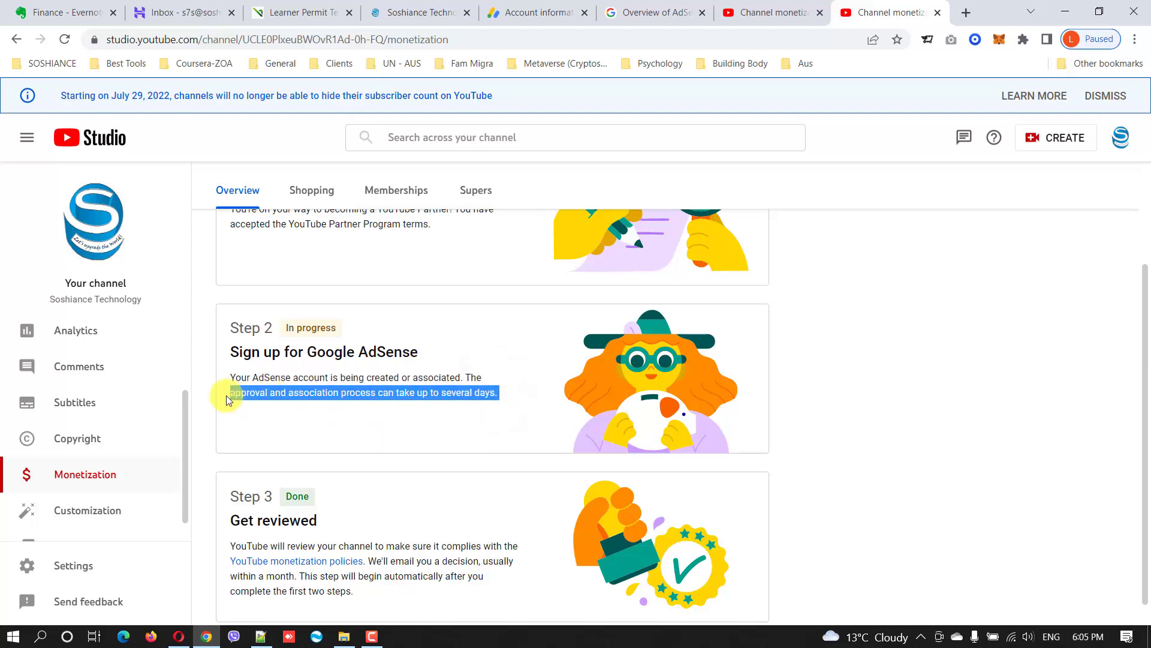
{"action": "left_click", "coordinate": [400, 415]}
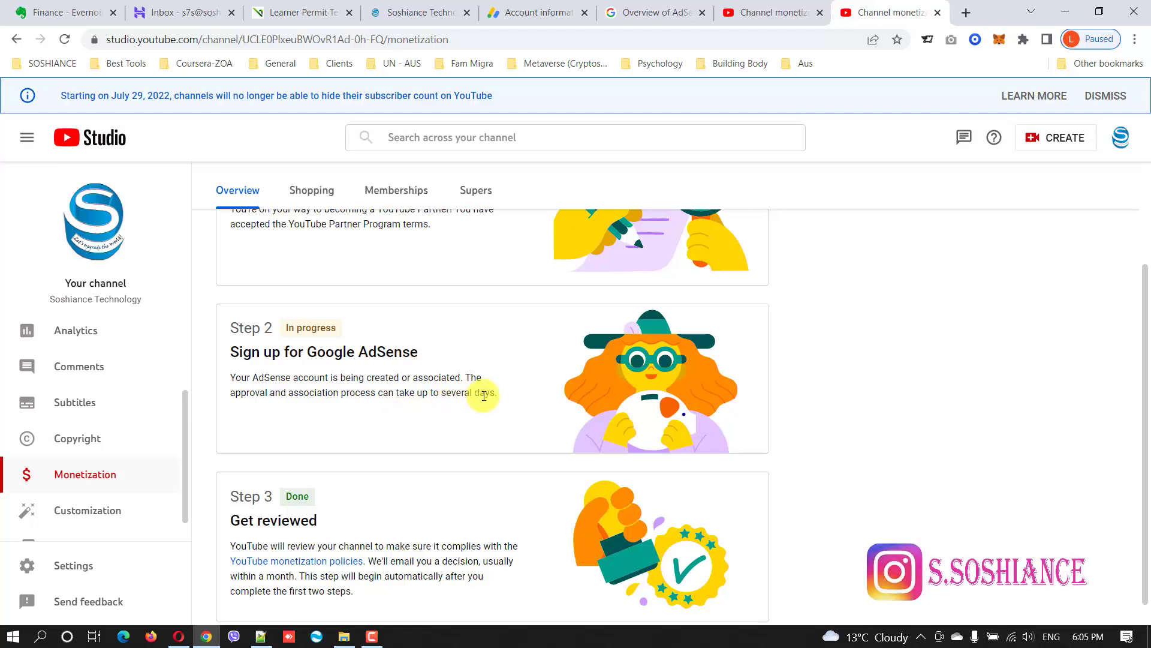
{"action": "left_click_drag", "start_coordinate": [497, 392], "coordinate": [394, 379]}
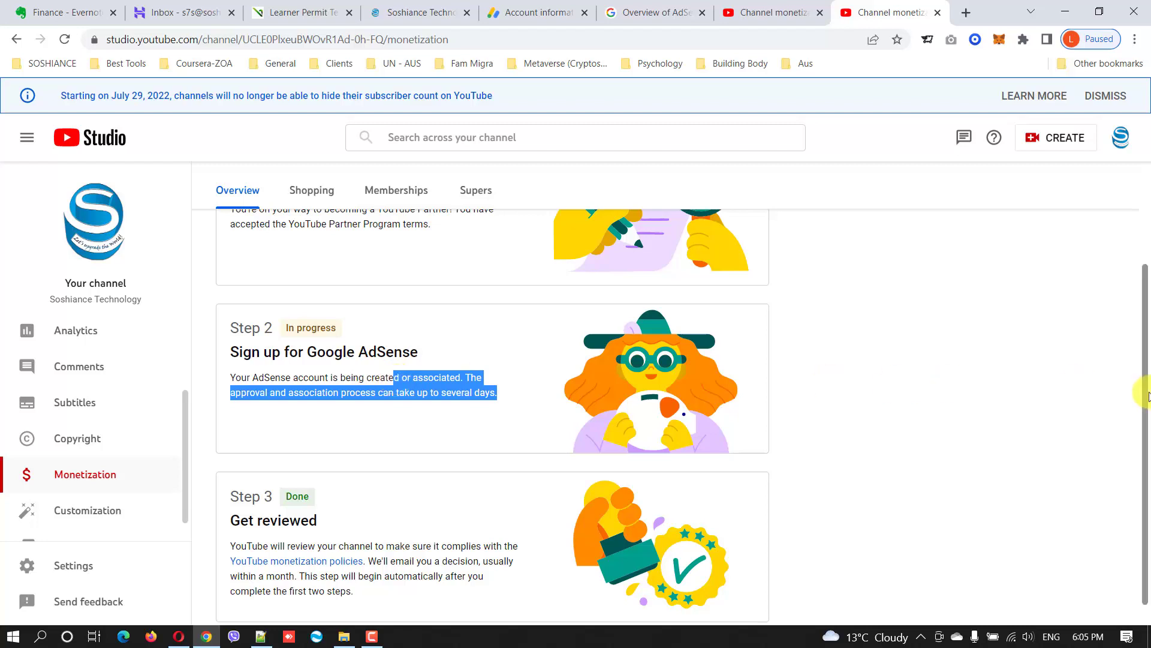